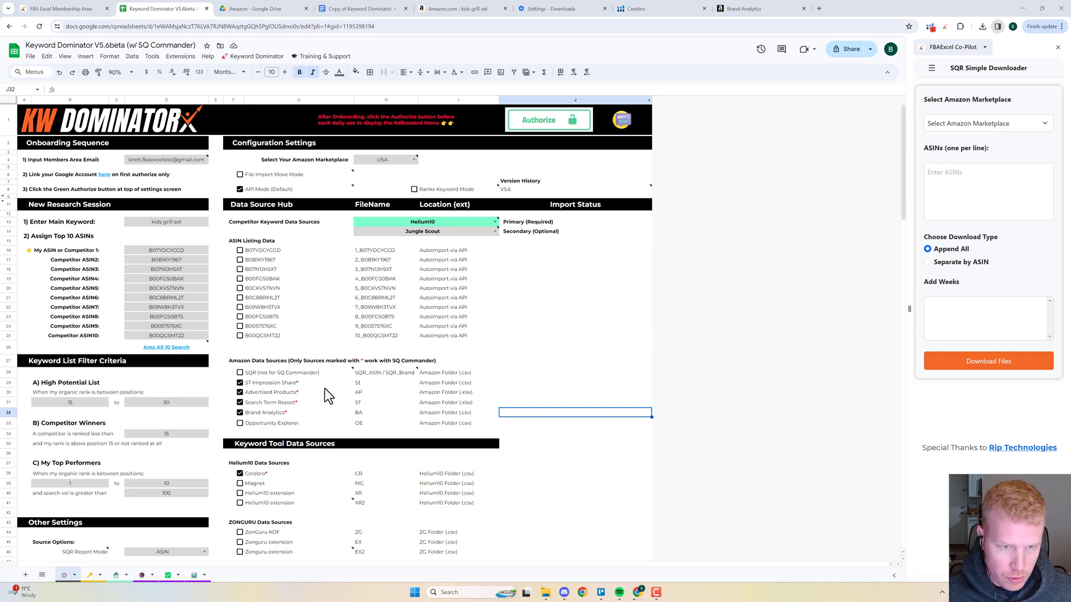
- Scroll through the Keyword Dominator data sources and view the CentralSync Simple Weekly source note
scroll(307, 390, "down", 1)
scroll(326, 355, "up", 1)
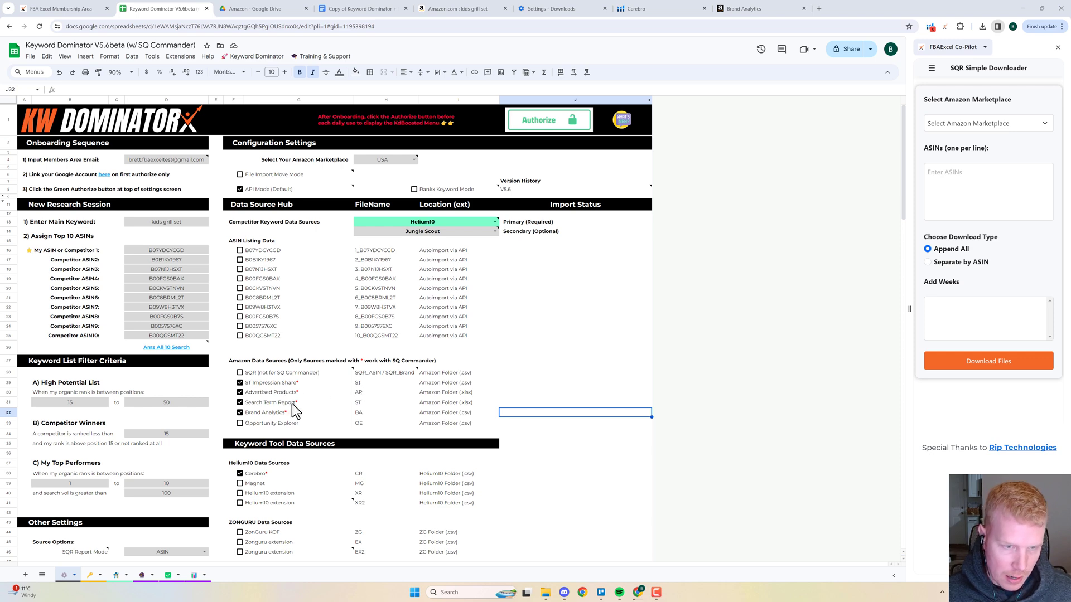
scroll(296, 403, "down", 2)
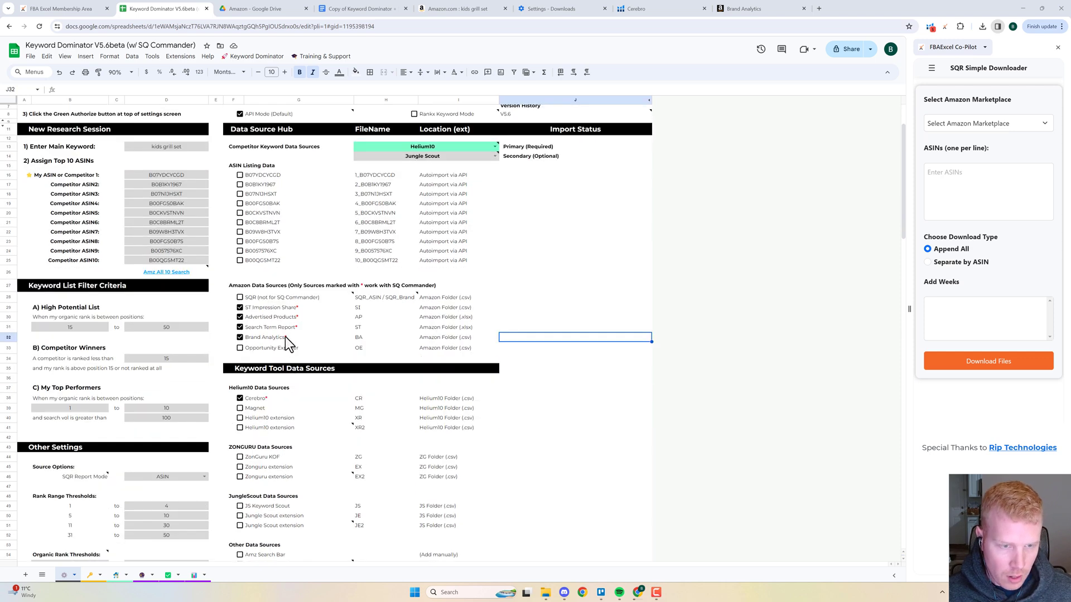
scroll(278, 335, "down", 2)
left_click(272, 328)
scroll(306, 385, "down", 4)
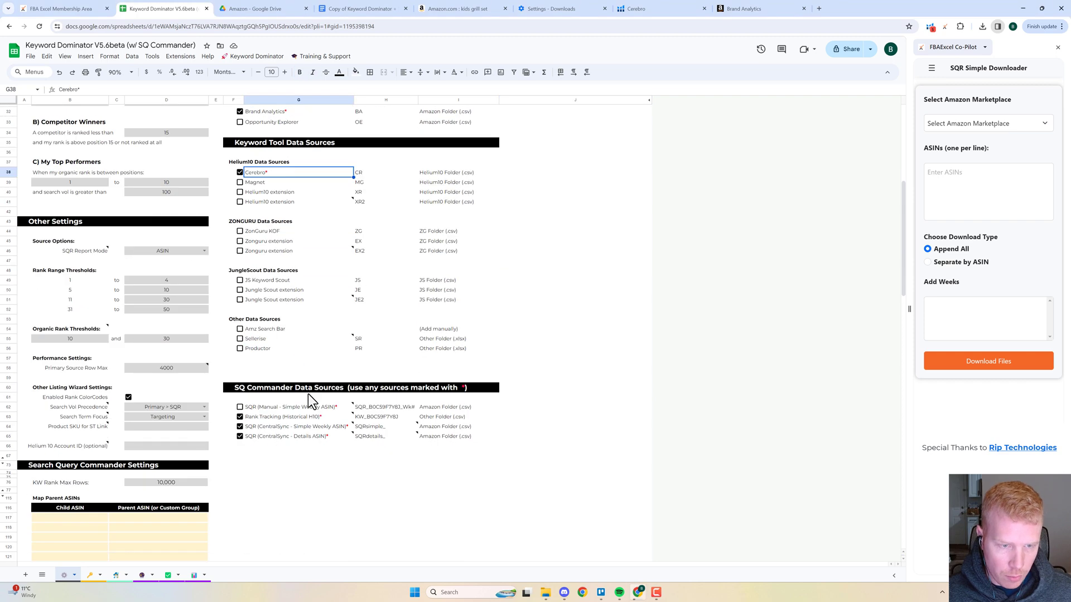
left_click(312, 458)
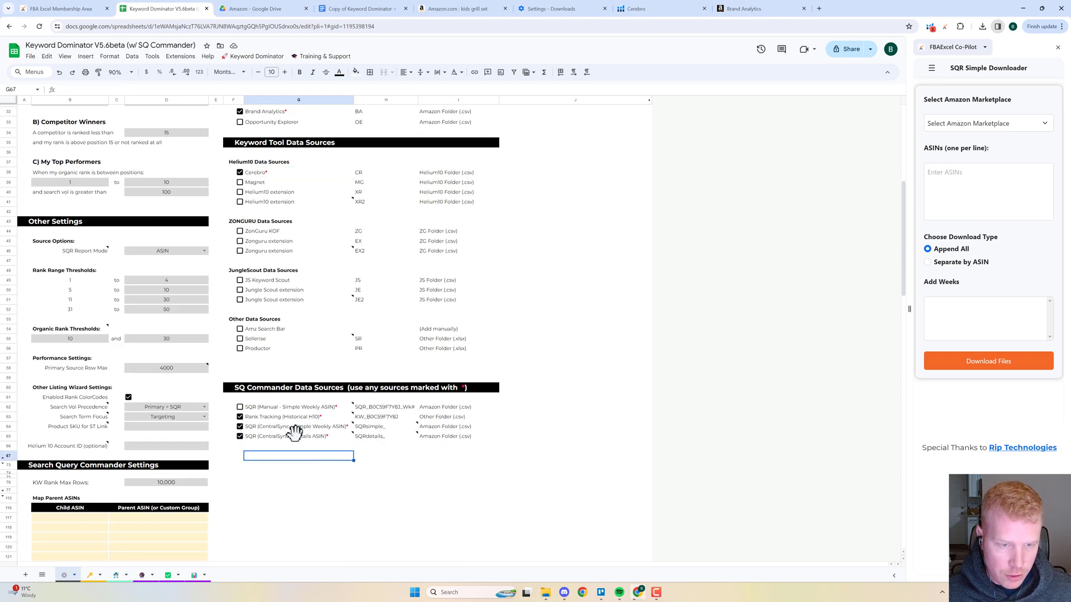
left_click(288, 429)
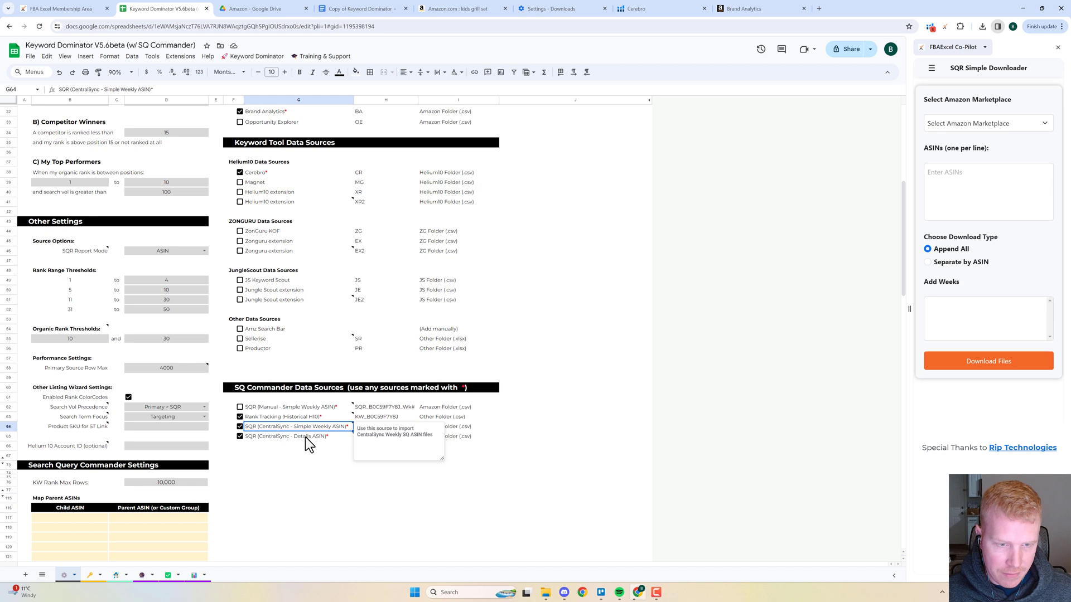
mouse_move(286, 434)
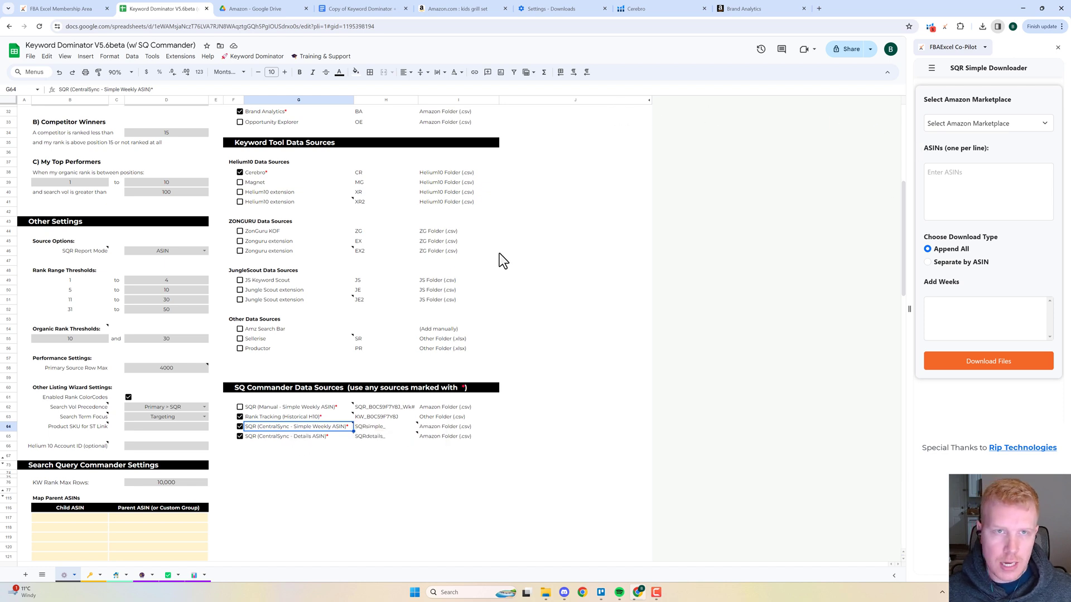
- In SQR Simple Downloader, choose United States, paste the ASIN and select Separate by ASIN
left_click(752, 11)
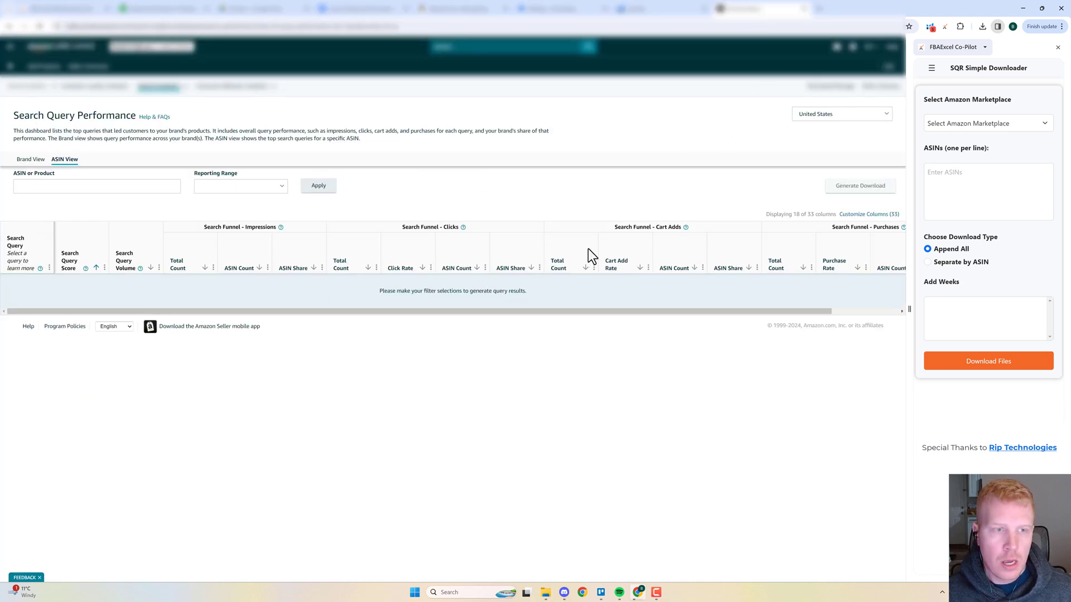
left_click(1019, 122)
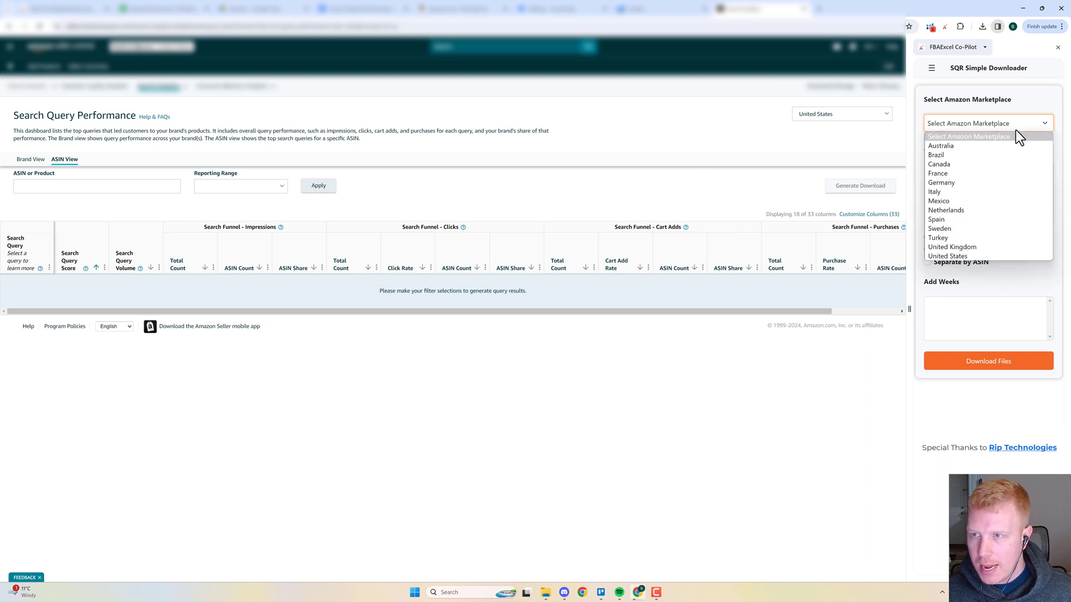
left_click(956, 256)
left_click(957, 194)
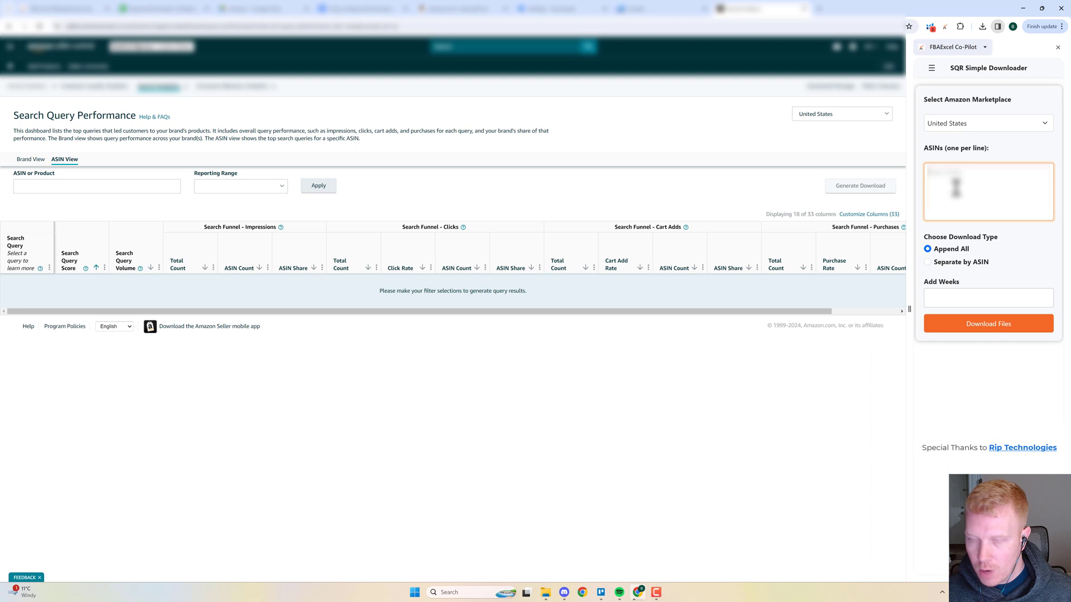
key("ctrl+v")
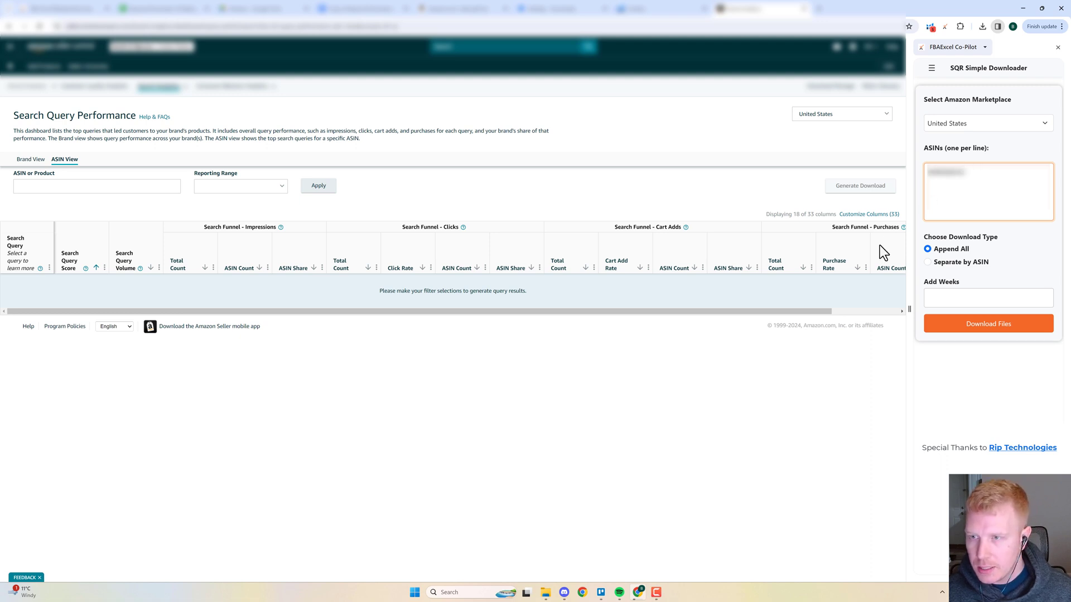
left_click(928, 263)
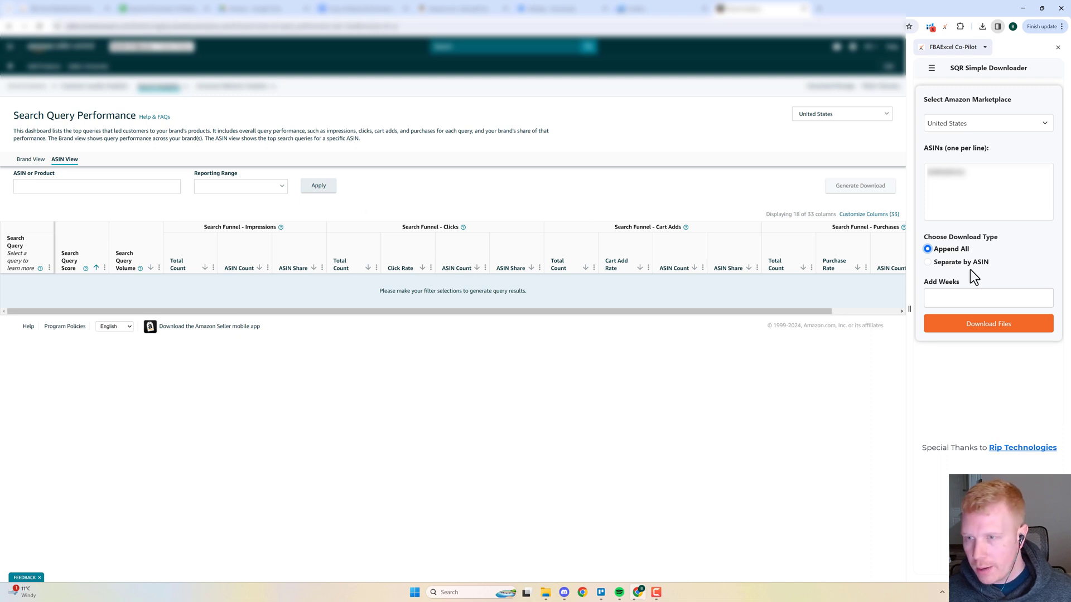
left_click(927, 262)
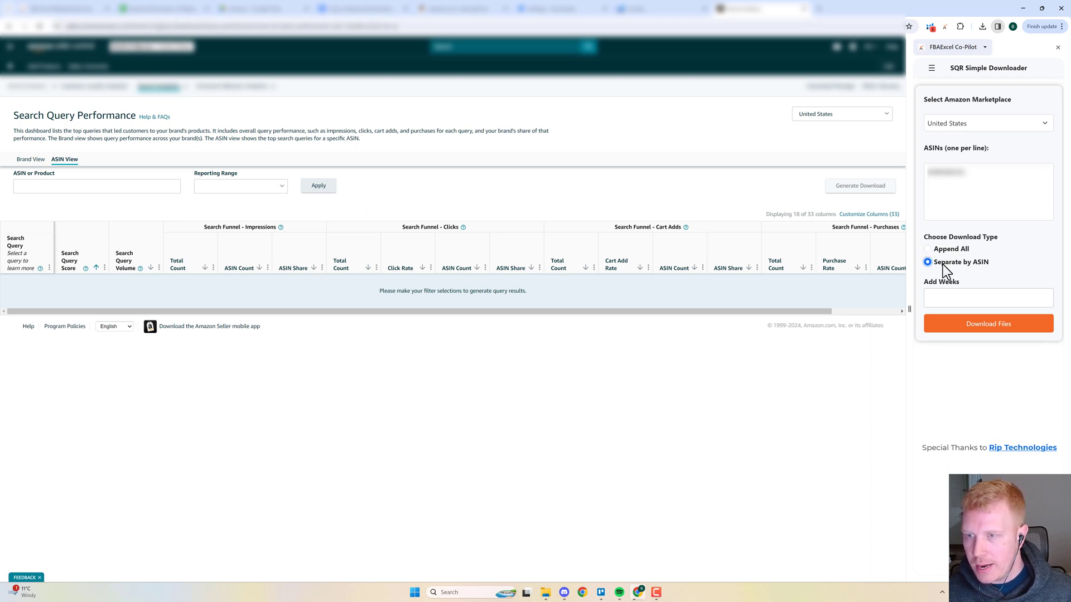
- Add Weeks 12, 11, 10, 9 and 8 and start downloading the files
left_click(955, 300)
left_click(965, 332)
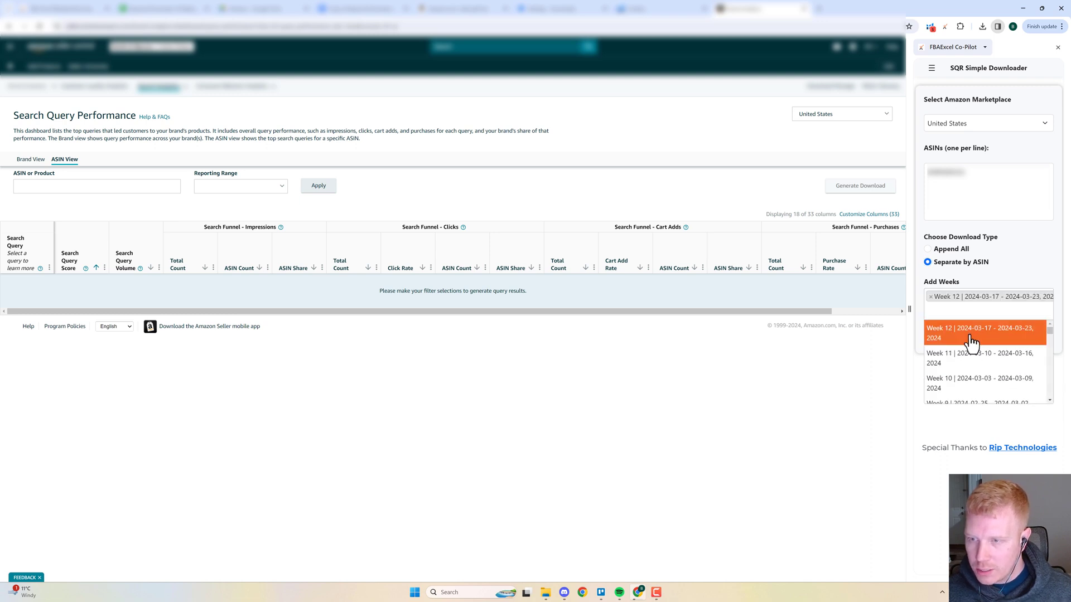
left_click(974, 371)
left_click(976, 389)
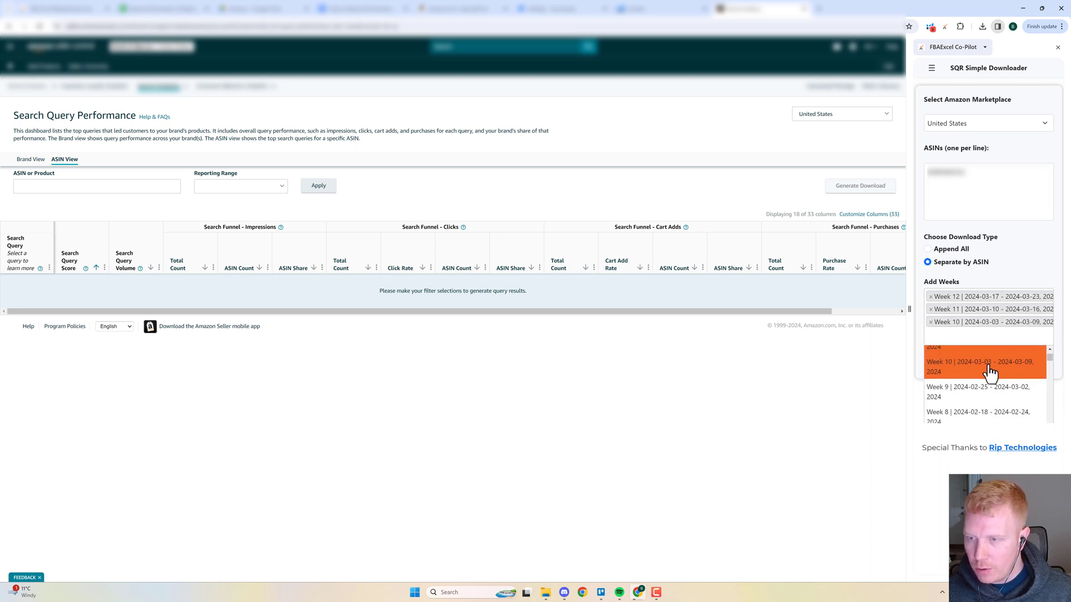
left_click(987, 391)
left_click(990, 416)
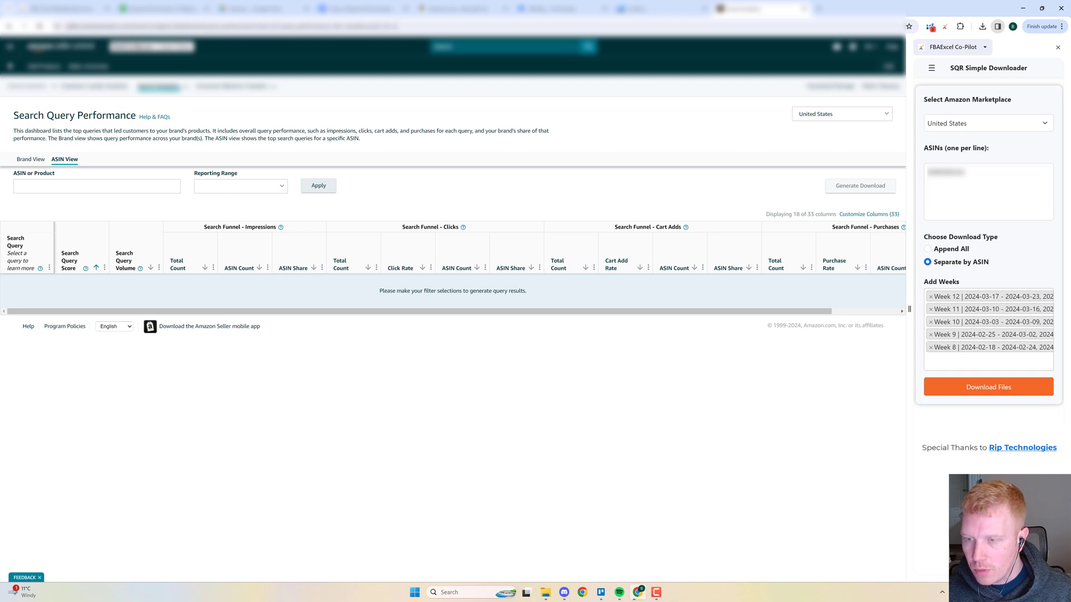
left_click(979, 390)
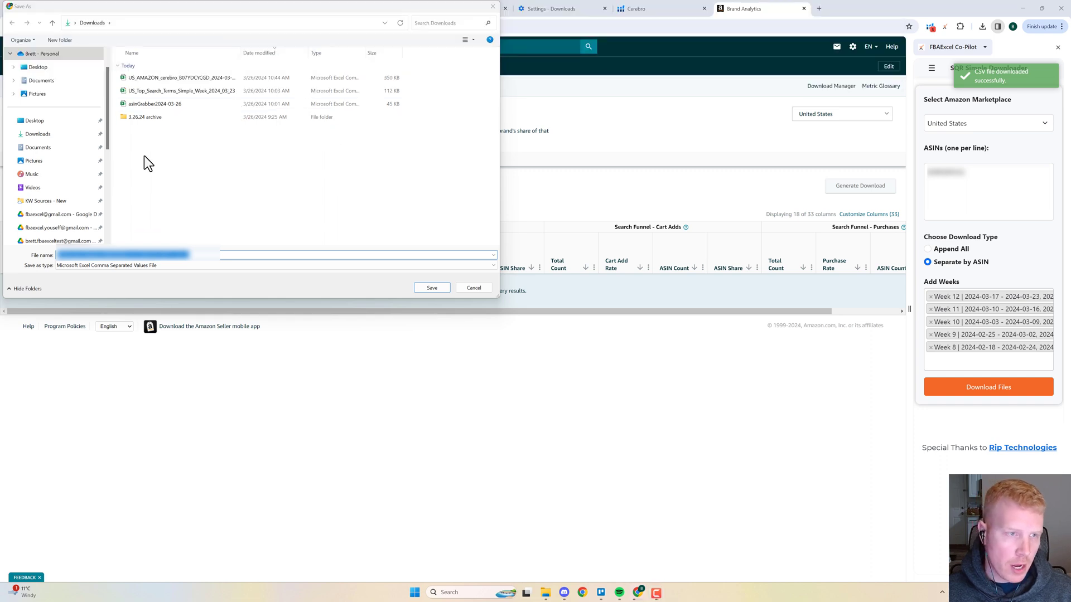
- Save the SQR file into Google Drive's KW Sources - New > Amazon folder
scroll(75, 200, "down", 1)
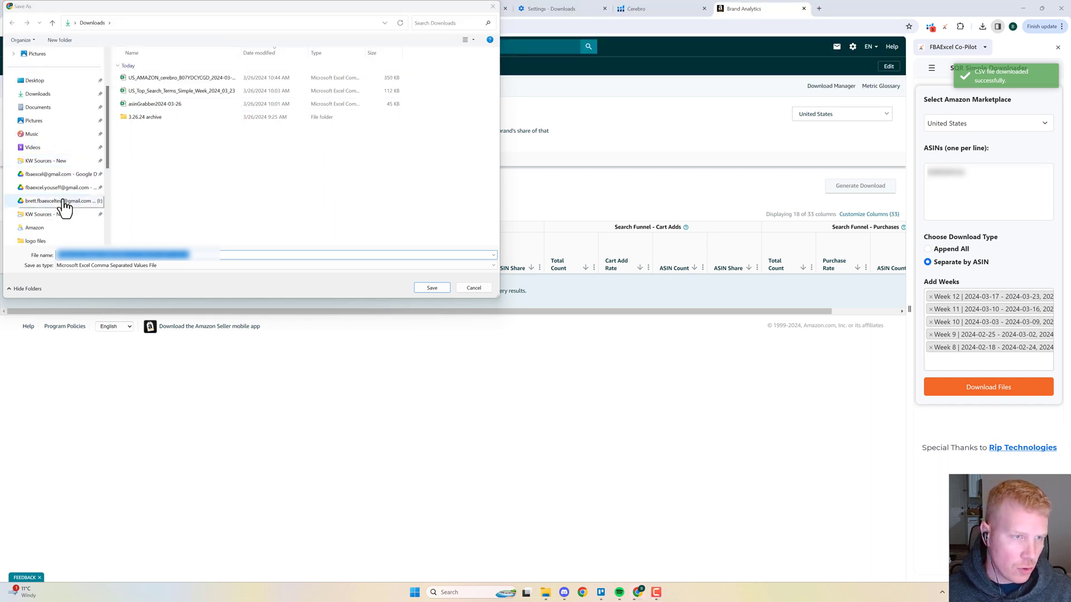
left_click(64, 202)
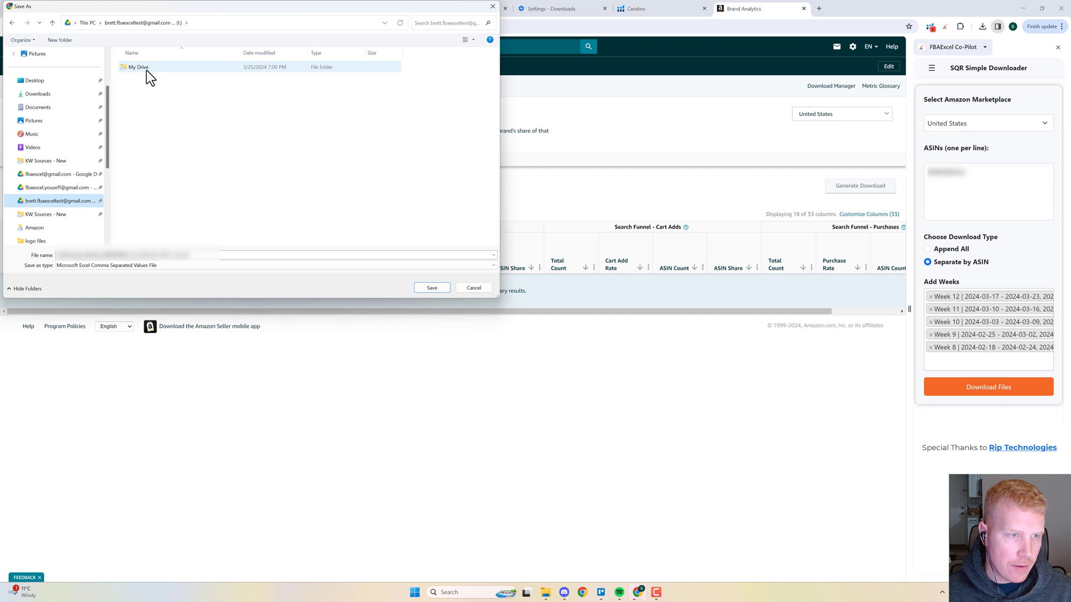
scroll(58, 198, "down", 2)
left_click(56, 134)
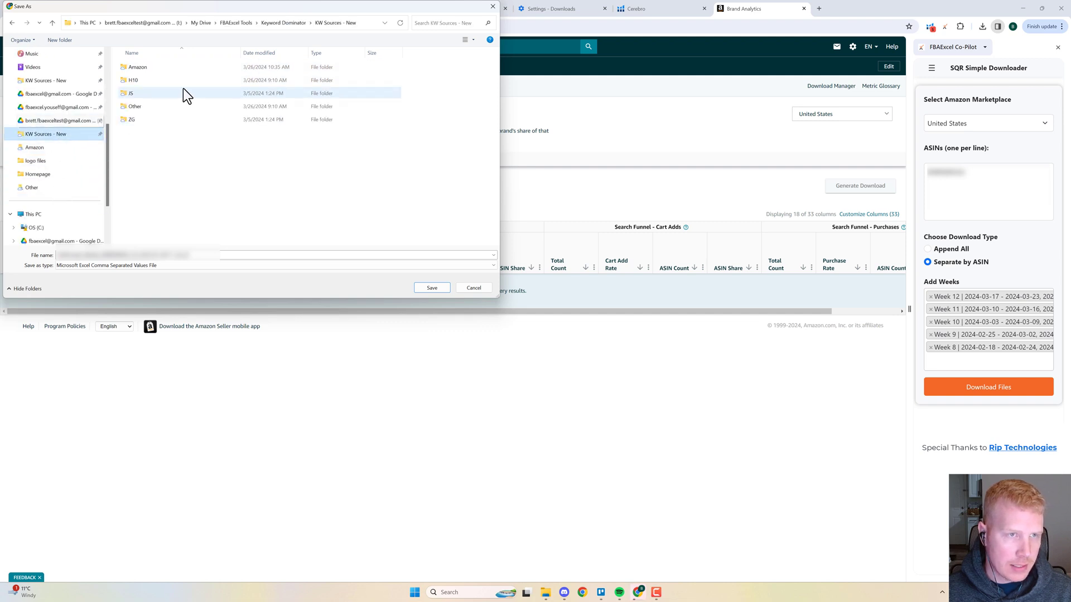
double_click(142, 69)
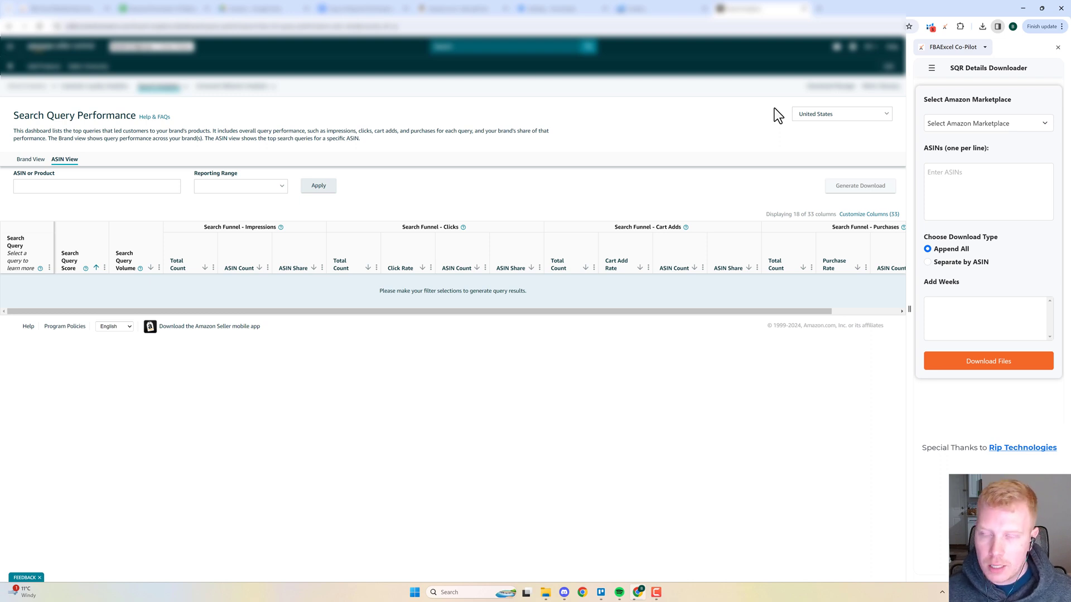
- Download SQR Details for the ASIN: United States, Week 12, separate file per ASIN
left_click(963, 171)
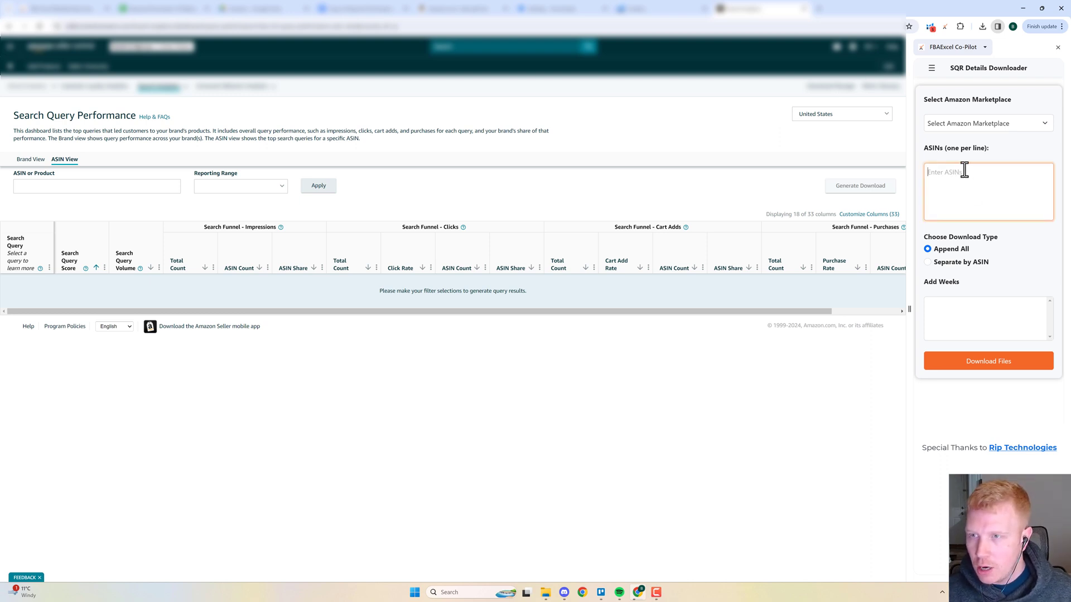
left_click(997, 124)
left_click(948, 256)
left_click(951, 193)
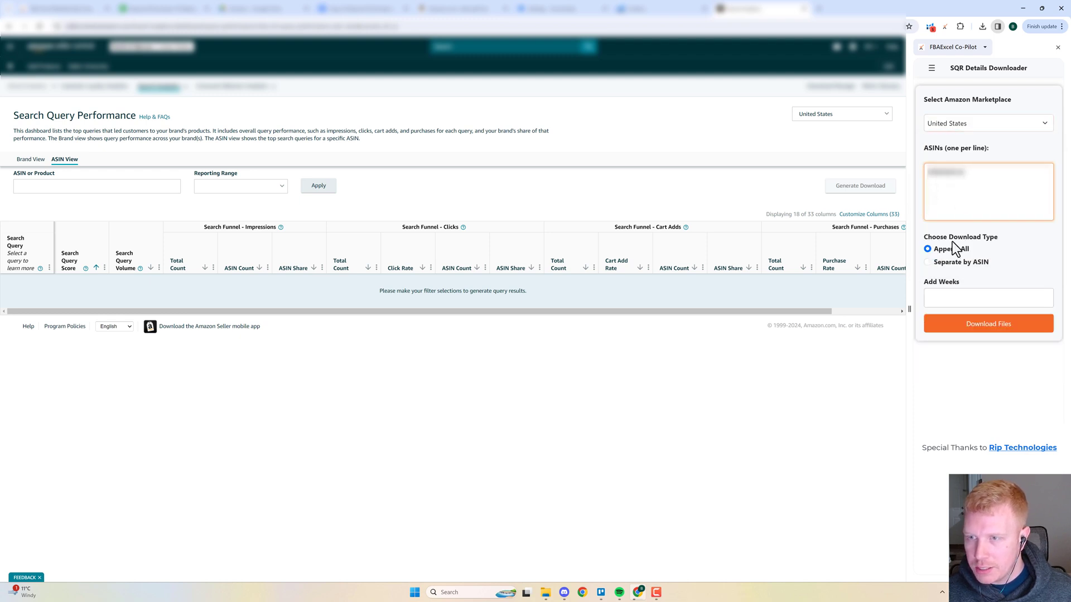
left_click(942, 301)
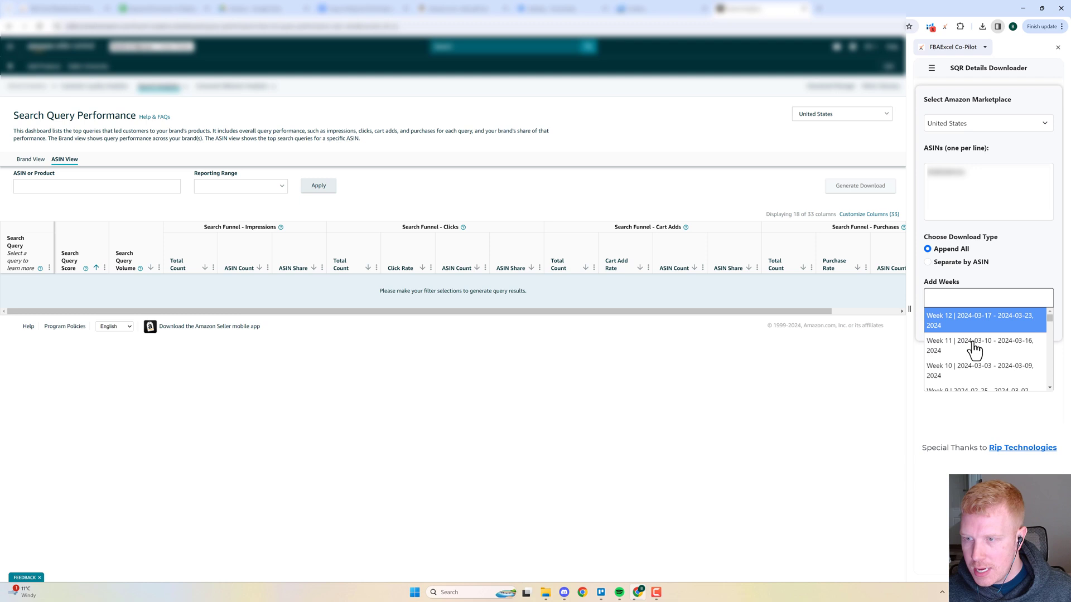
left_click(966, 333)
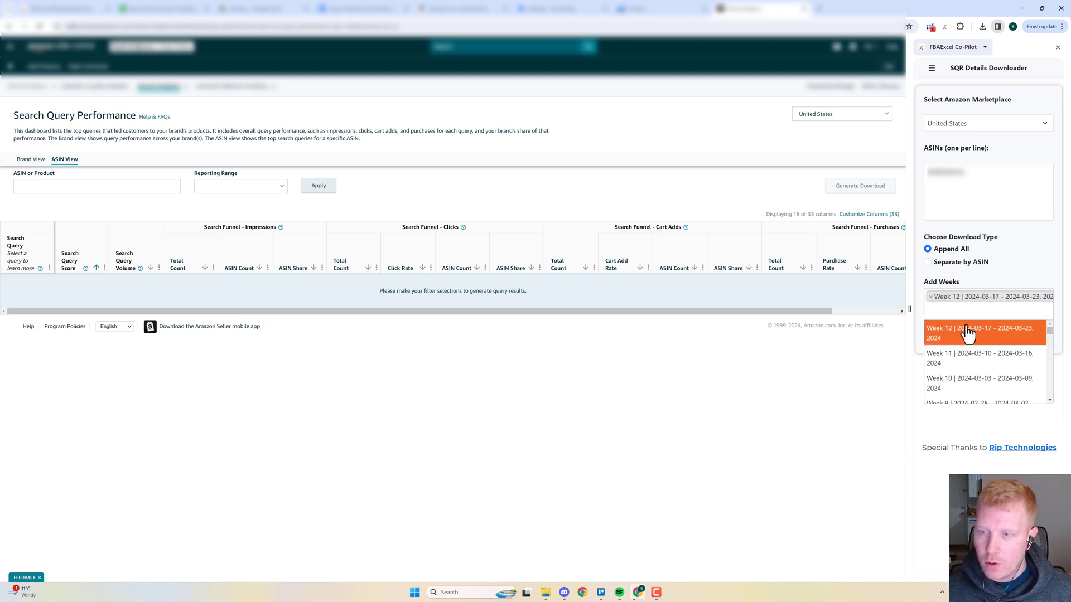
left_click(931, 263)
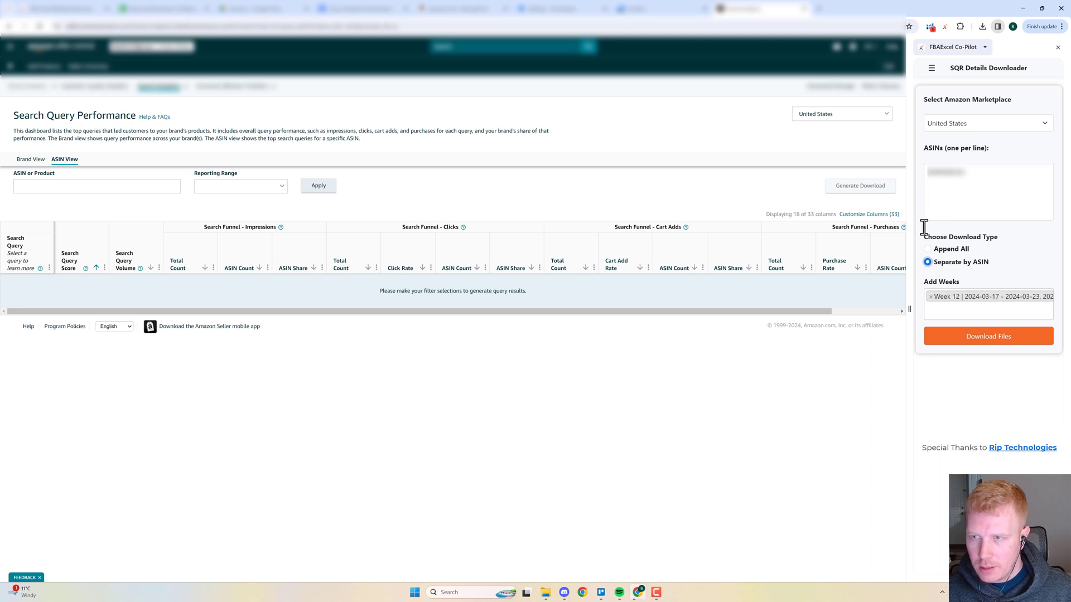
left_click(990, 337)
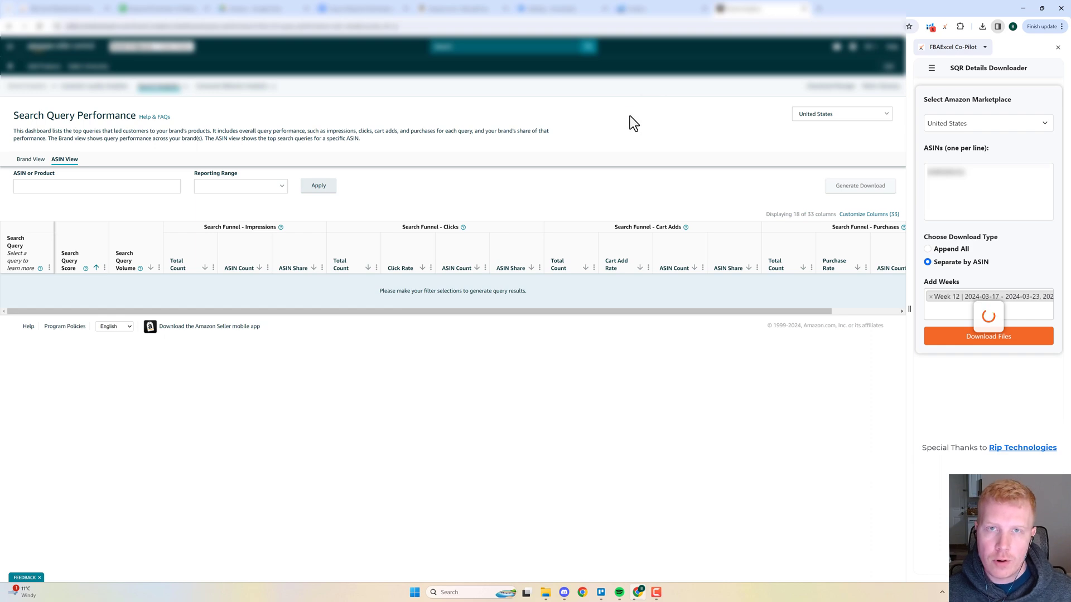
- Return to the Keyword Dominator settings sheet and scroll up through its data sources
key("ctrl+2")
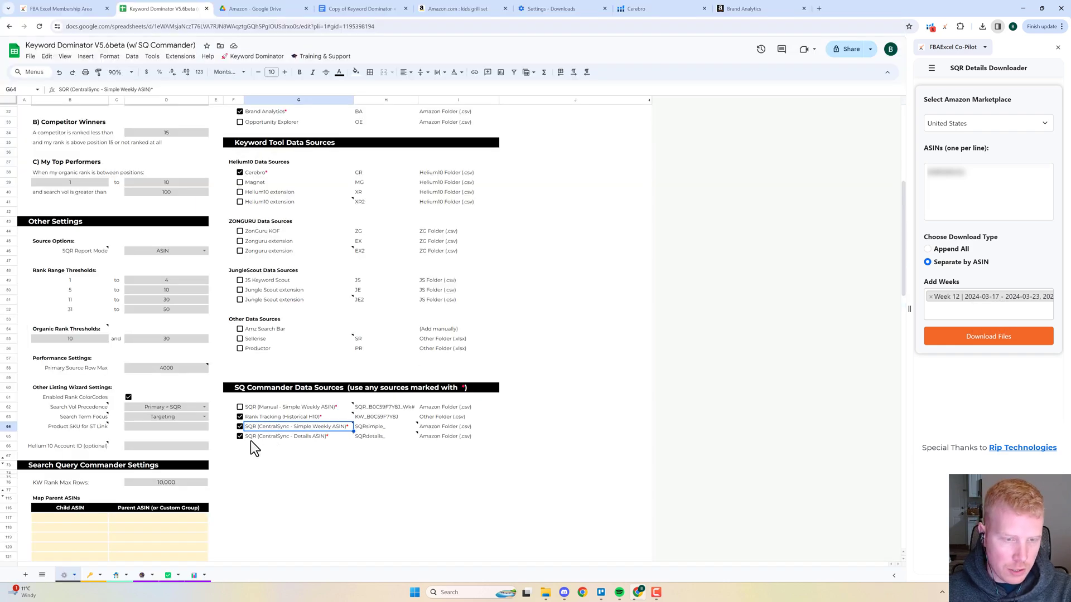
scroll(248, 429, "up", 5)
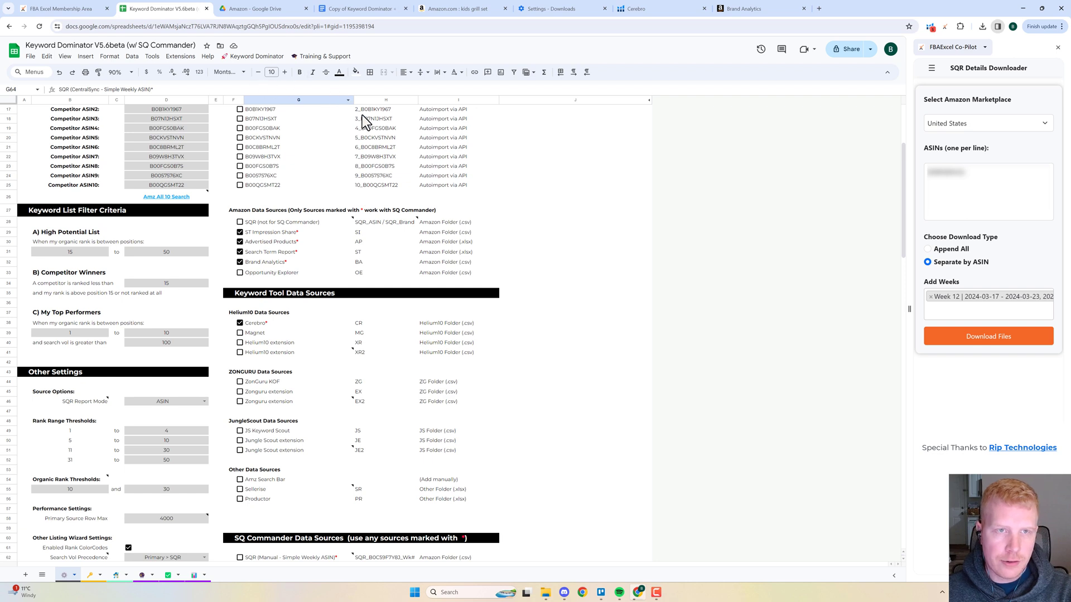
- Check SI.csv, BA.csv and AP.xlsx in the Drive Amazon folder, then return to Keyword Dominator
left_click(254, 9)
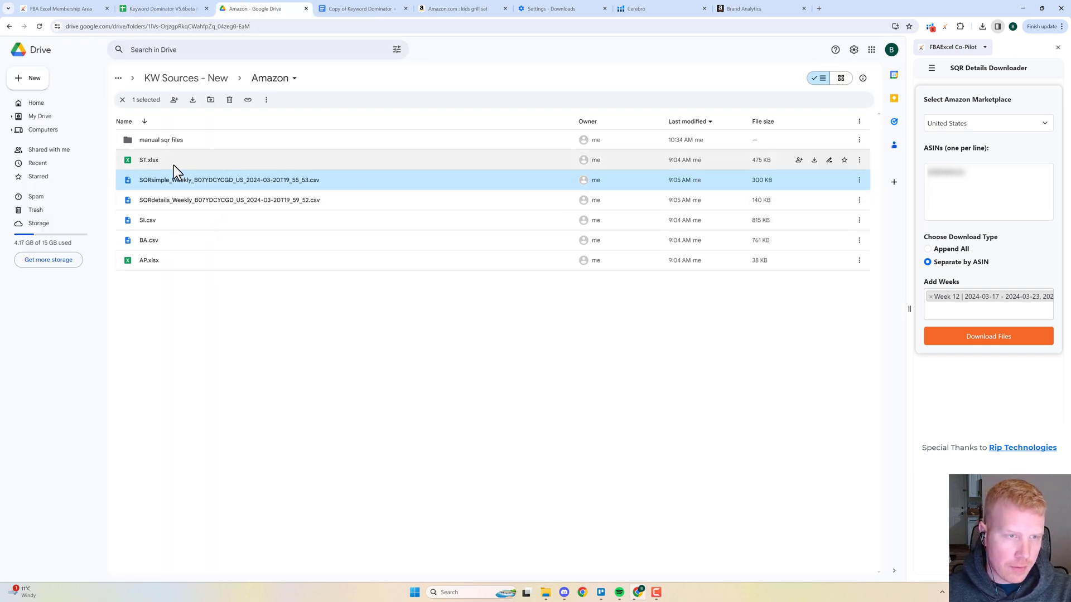
left_click(176, 221)
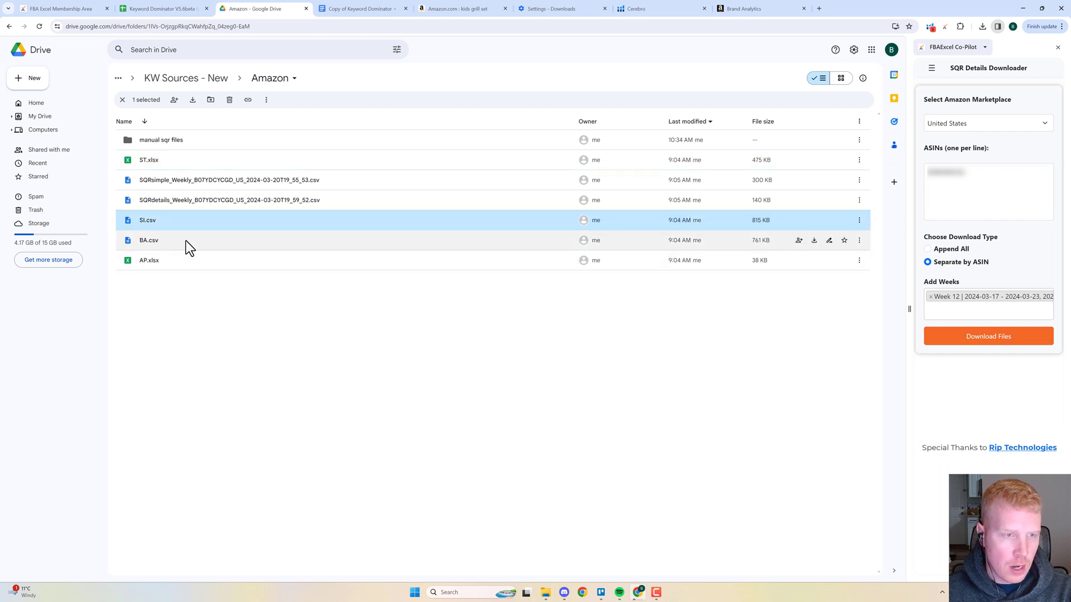
left_click(169, 243)
left_click(184, 264)
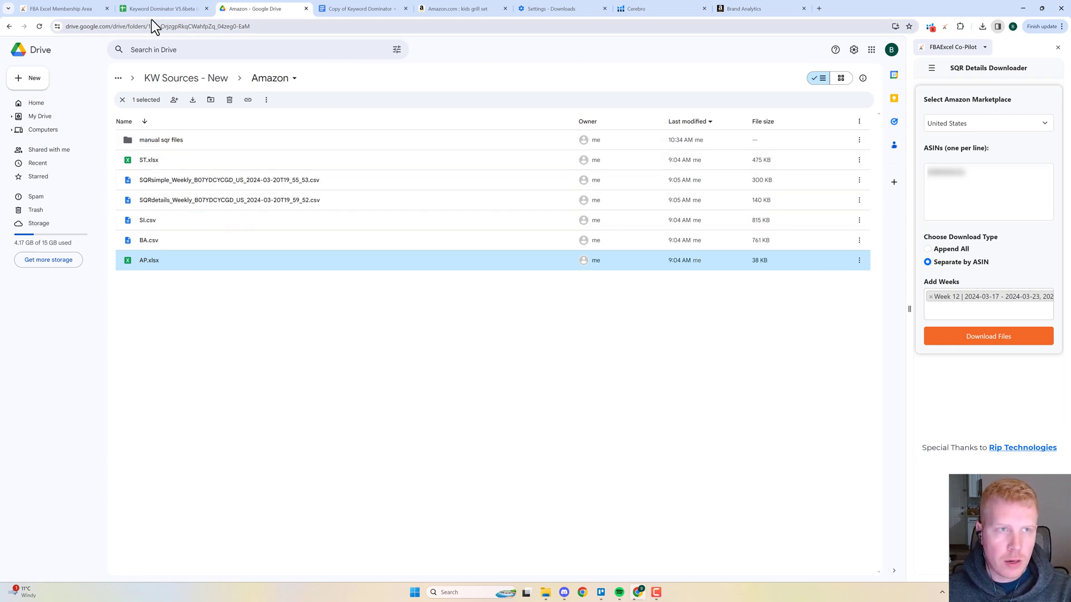
key("ctrl+shift+Tab")
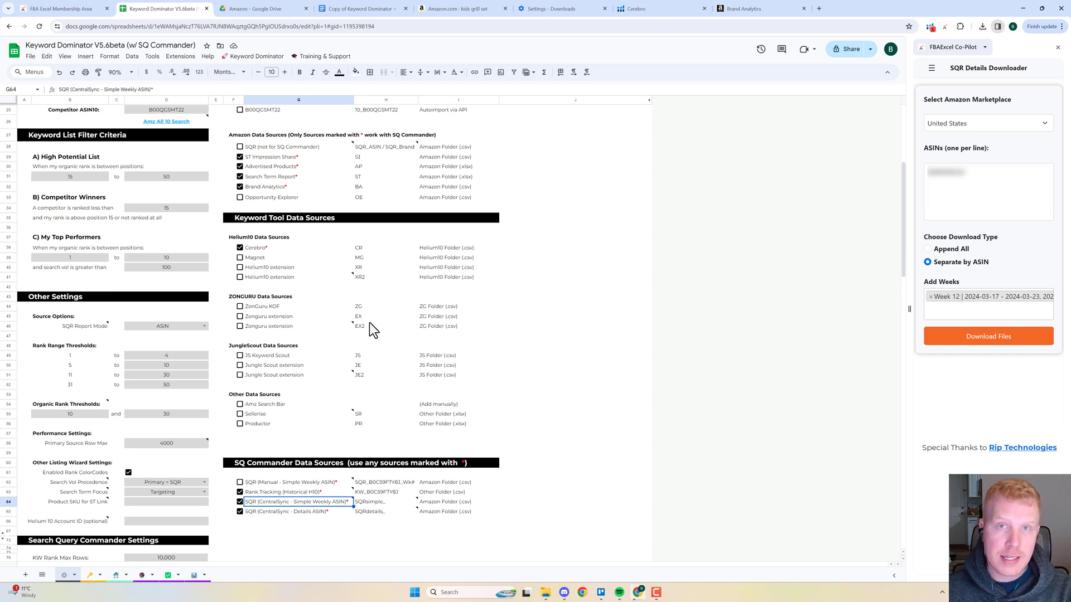
- Run Keyword Dominator > 3) Import Data into Keyword Dominator and dismiss the completion message
left_click(257, 56)
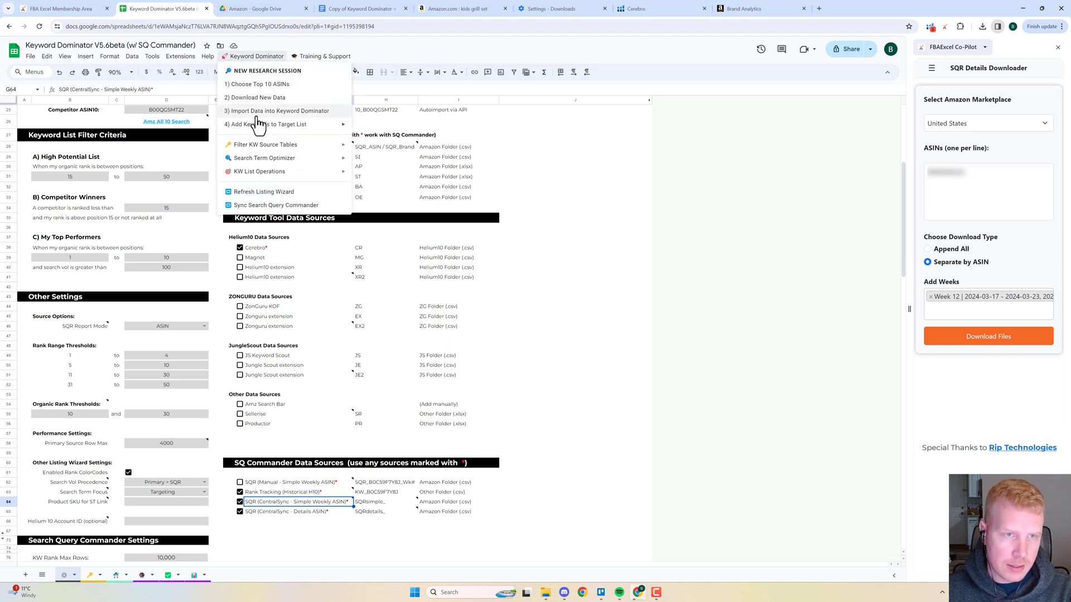
left_click(259, 117)
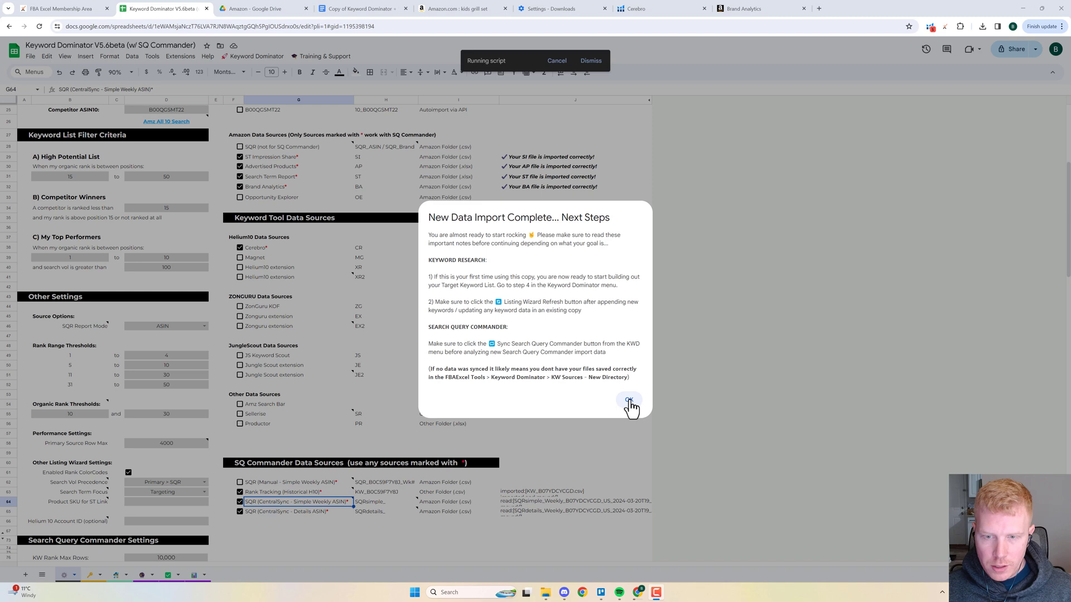
left_click(629, 401)
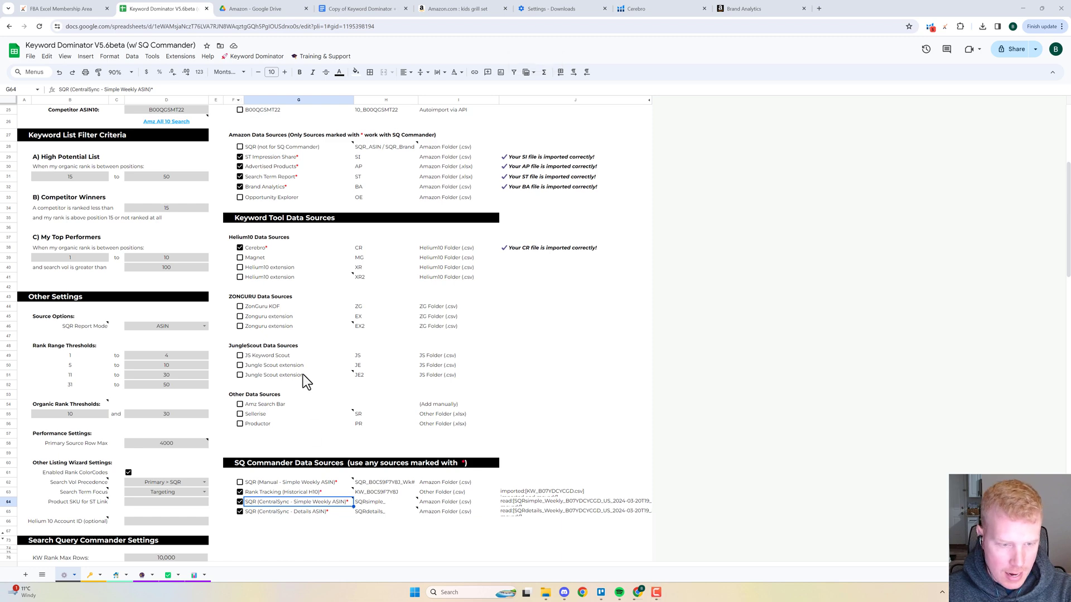
- Open the Search Query Commander table and expand, then collapse, the impression Trend and WoW columns
left_click(143, 577)
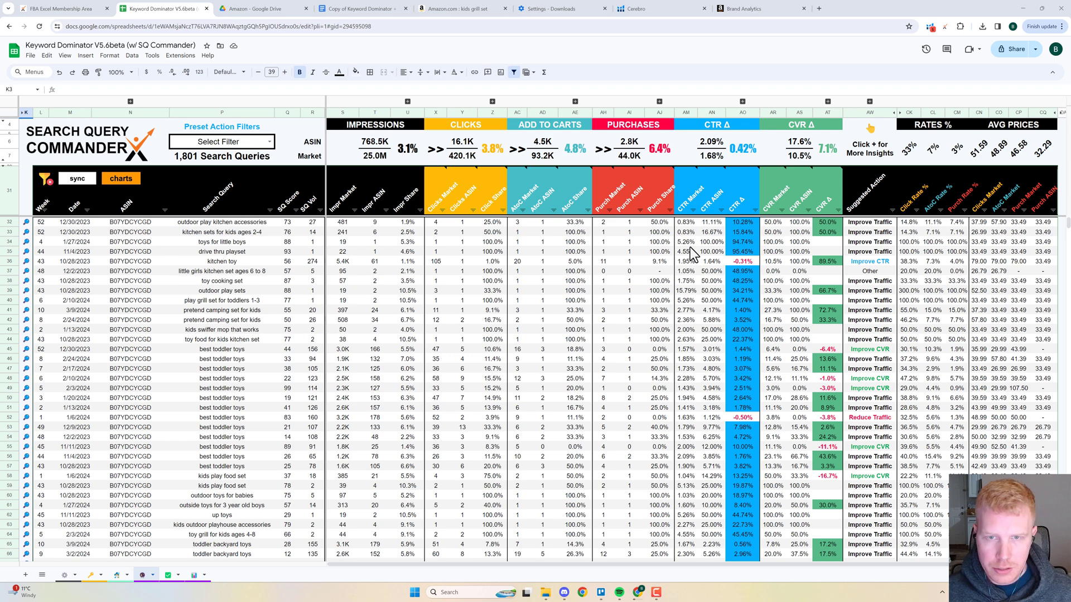
mouse_move(254, 198)
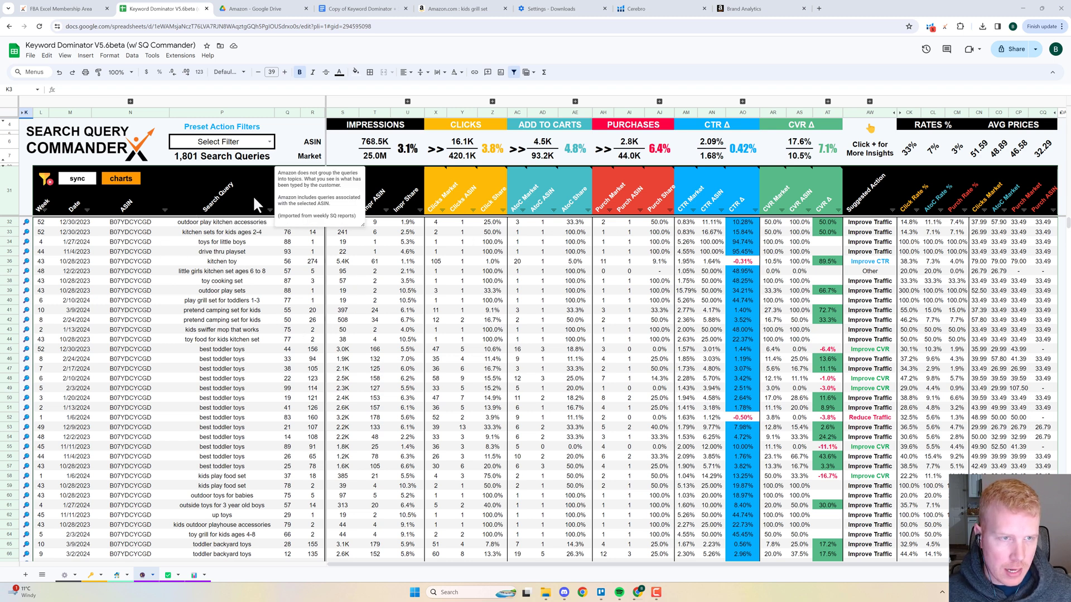
left_click(408, 100)
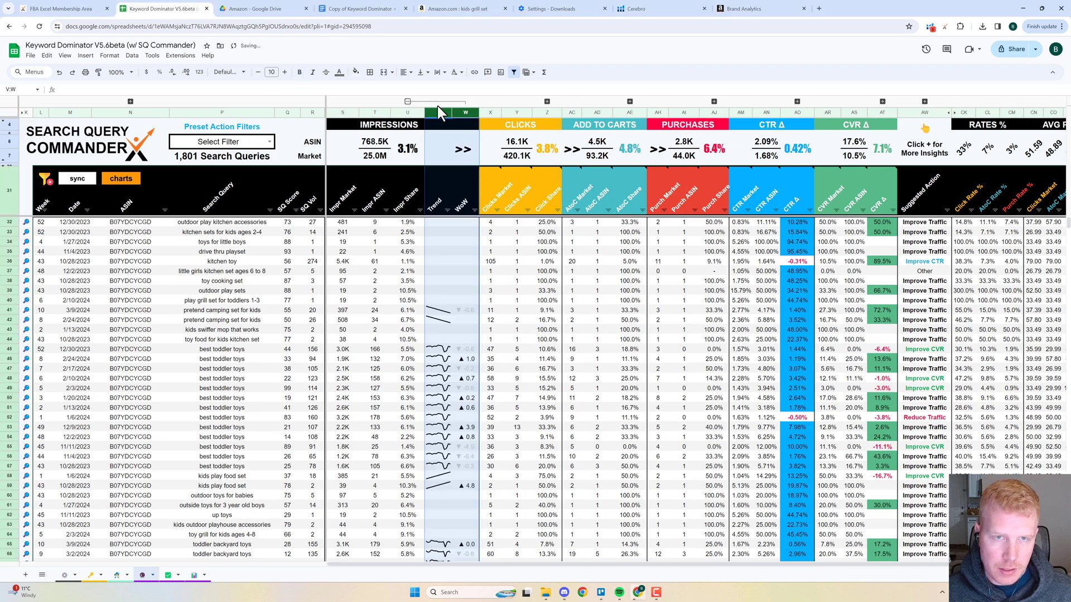
left_click(407, 101)
left_click_drag(530, 566, 705, 557)
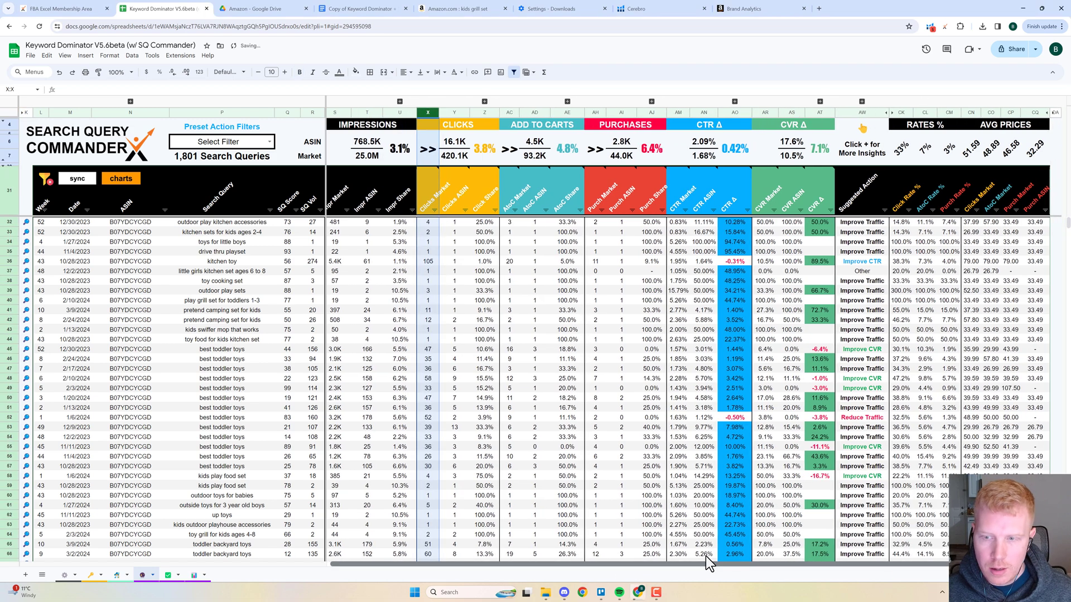
- Expand the PPC and match type columns and scroll through the Brand Analytics data and back
left_click(862, 101)
left_click(927, 359)
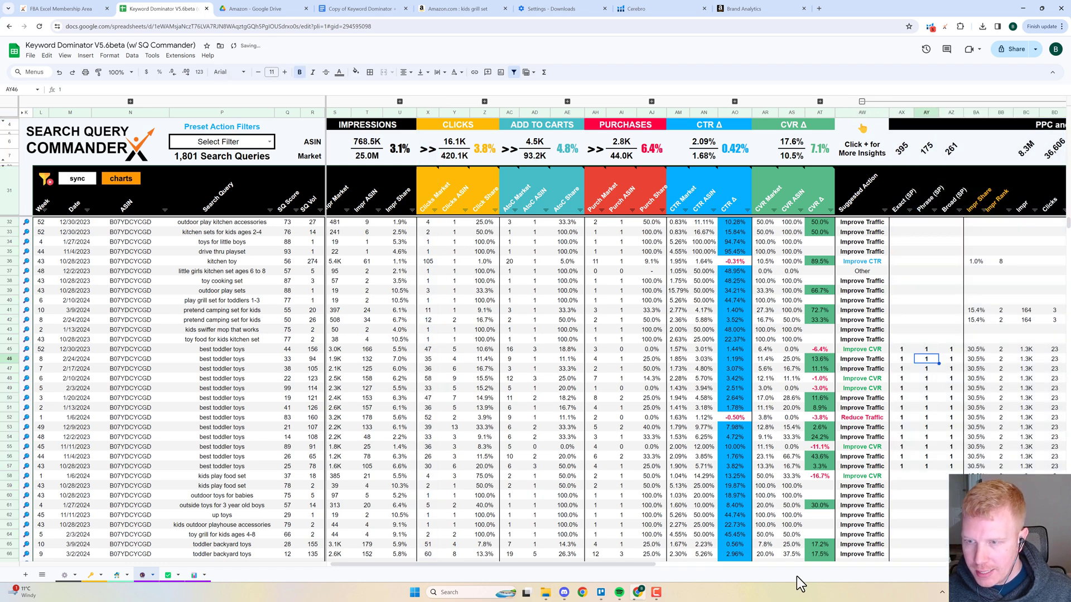
left_click_drag(645, 566, 871, 557)
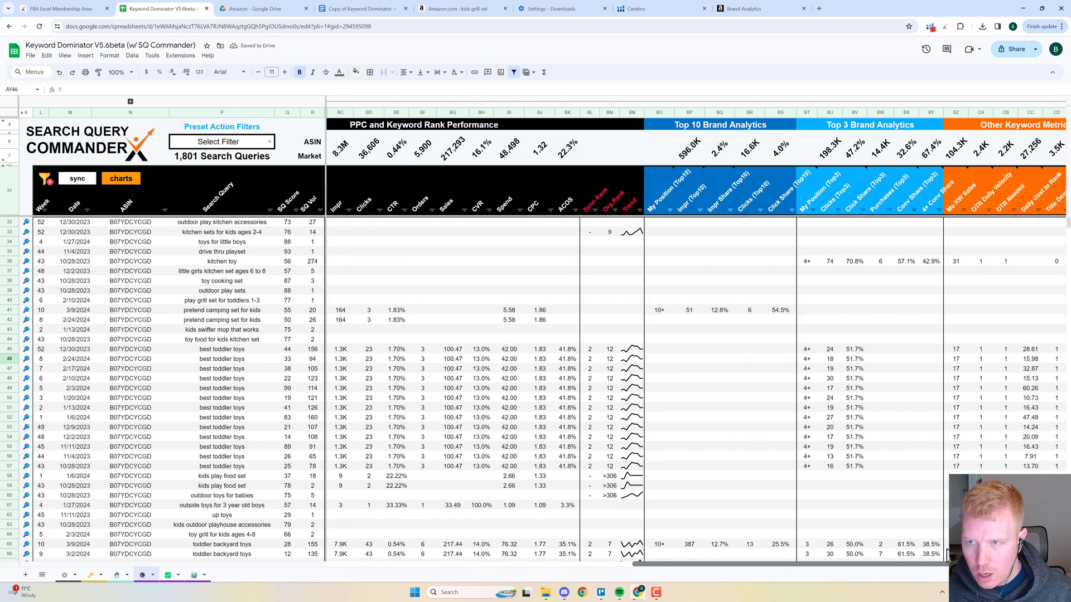
mouse_move(668, 198)
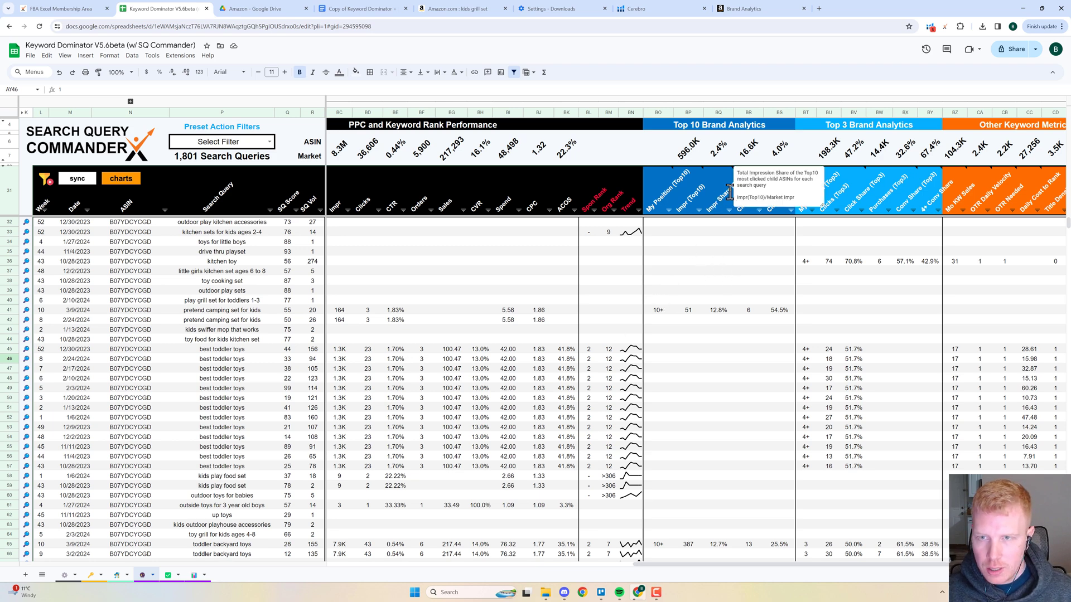
left_click(749, 251)
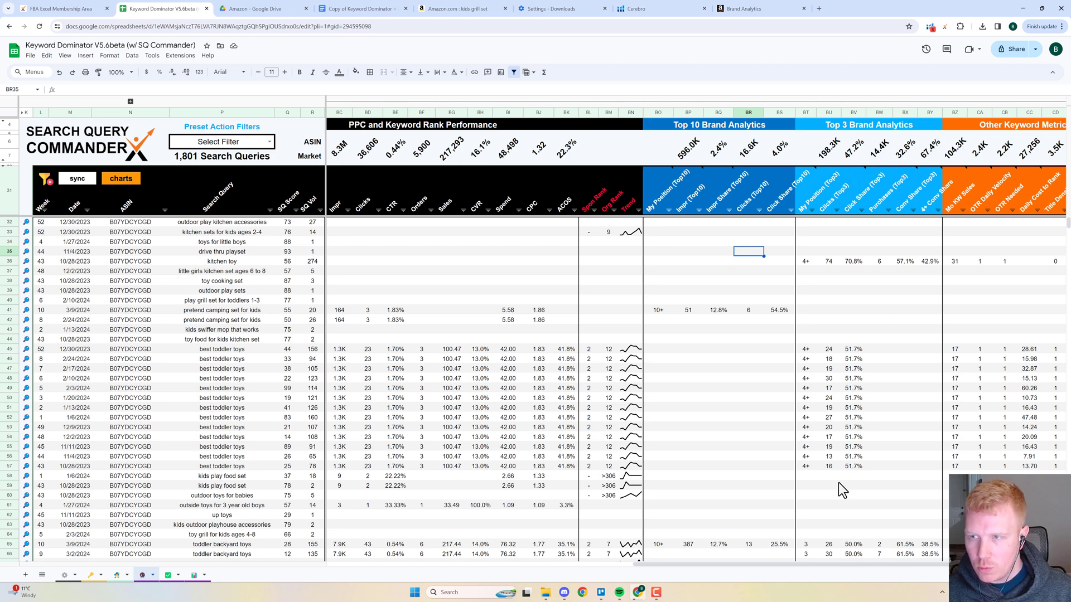
left_click_drag(799, 565, 936, 561)
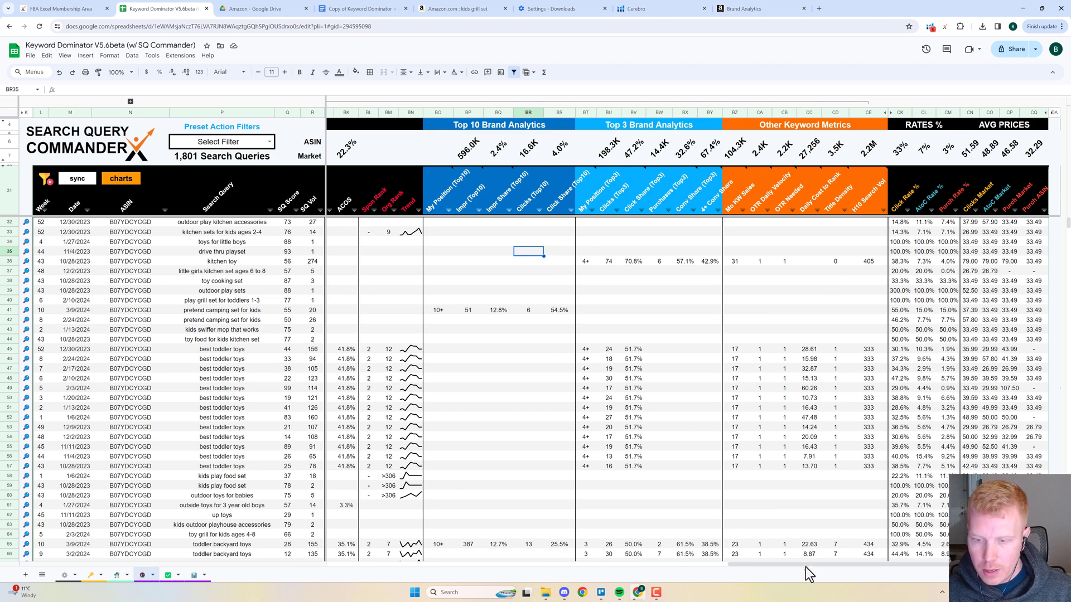
left_click_drag(806, 567, 642, 561)
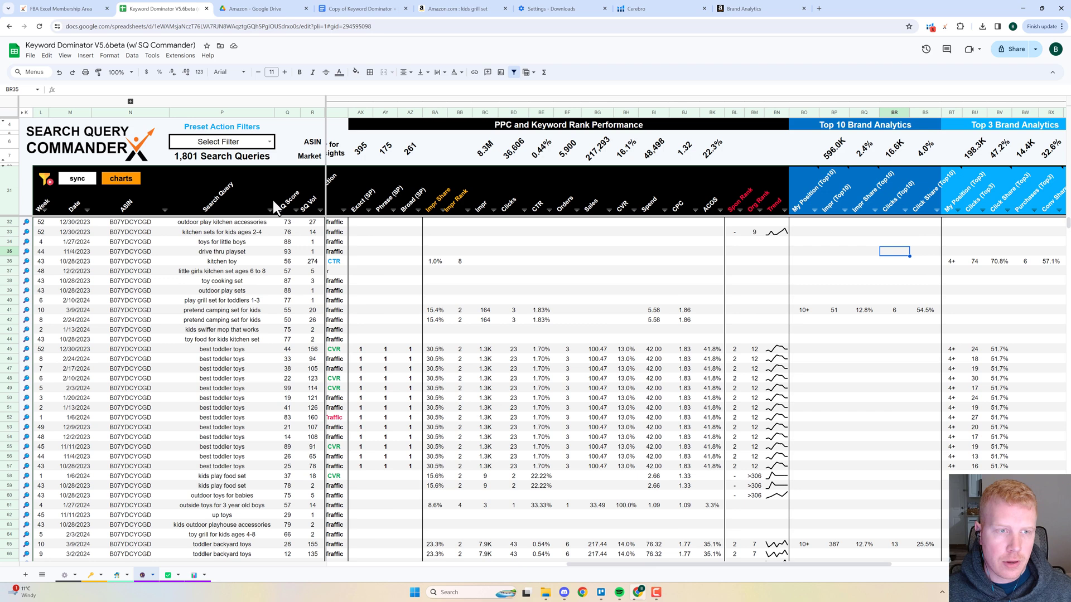
mouse_move(274, 207)
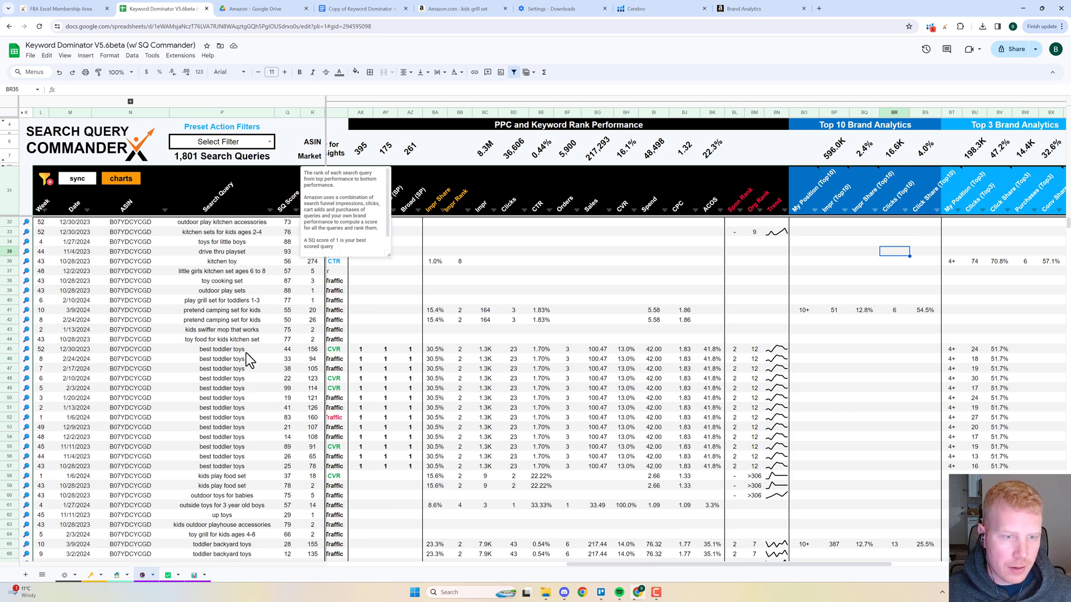
- Open the funnel dashboard sheet and scroll down to the Track Events table
left_click(168, 576)
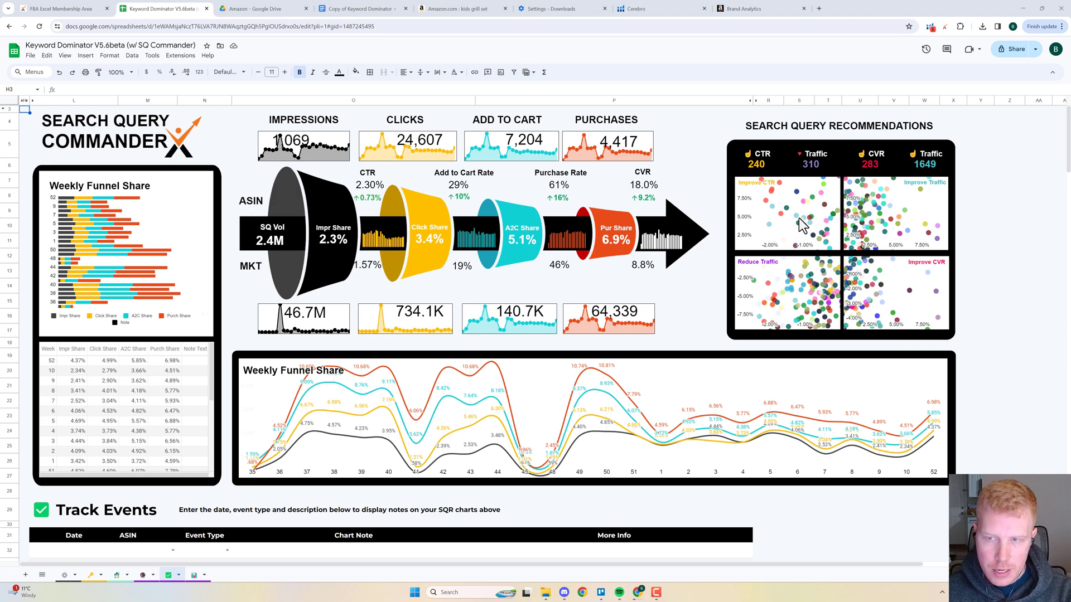
scroll(92, 407, "down", 3)
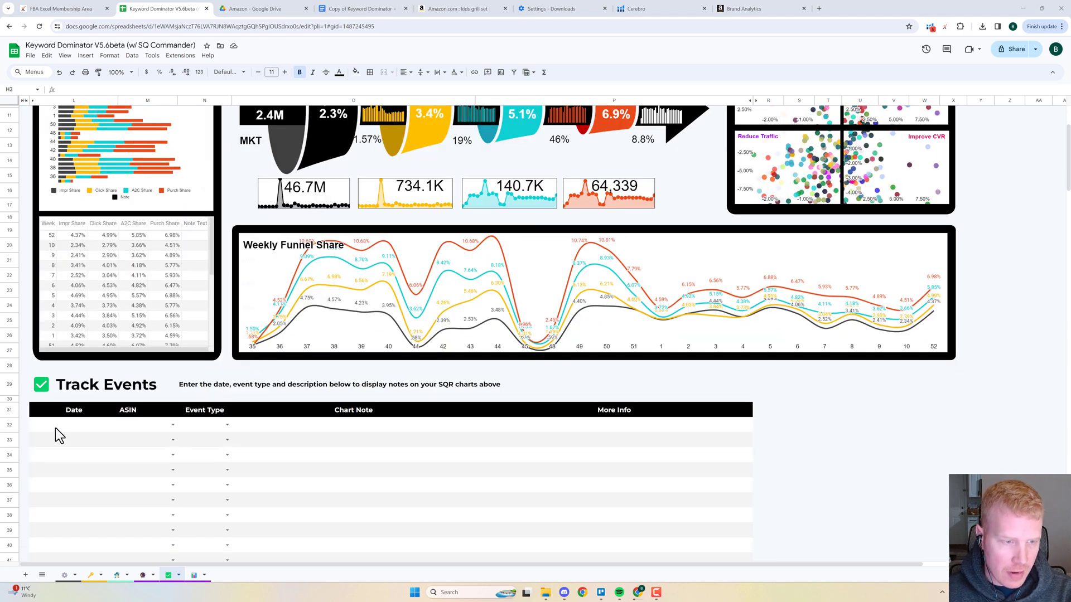
- Paste a 2/21/2024 Notes event reading 'Tos Camp' with the ASIN into the first Track Events row
left_click(83, 427)
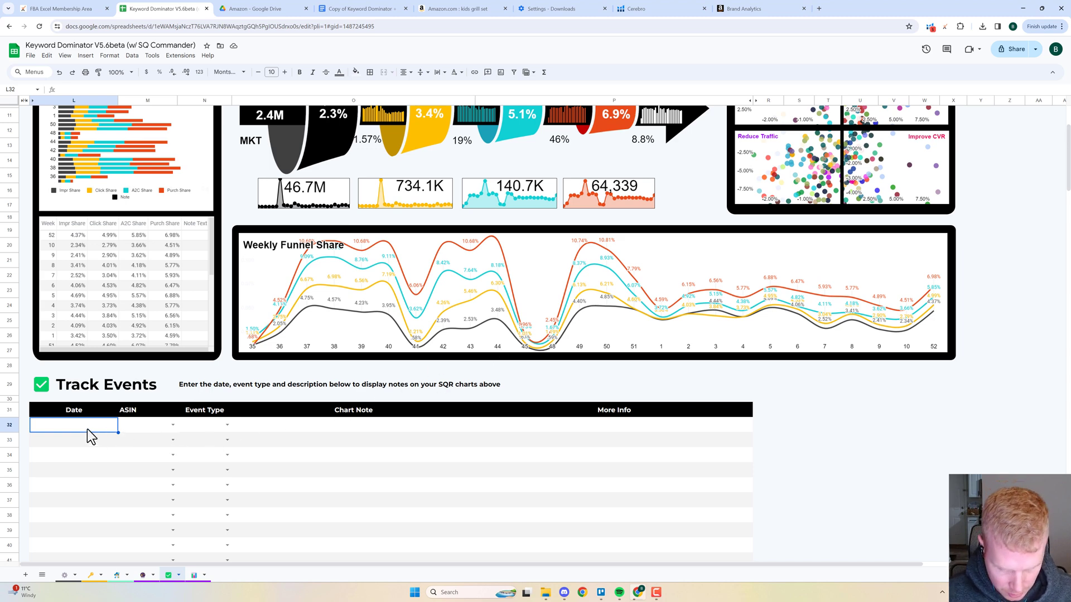
type("2/21/2024\tB07YDCYCGD\tNotes\tTos Camp")
left_click(325, 428)
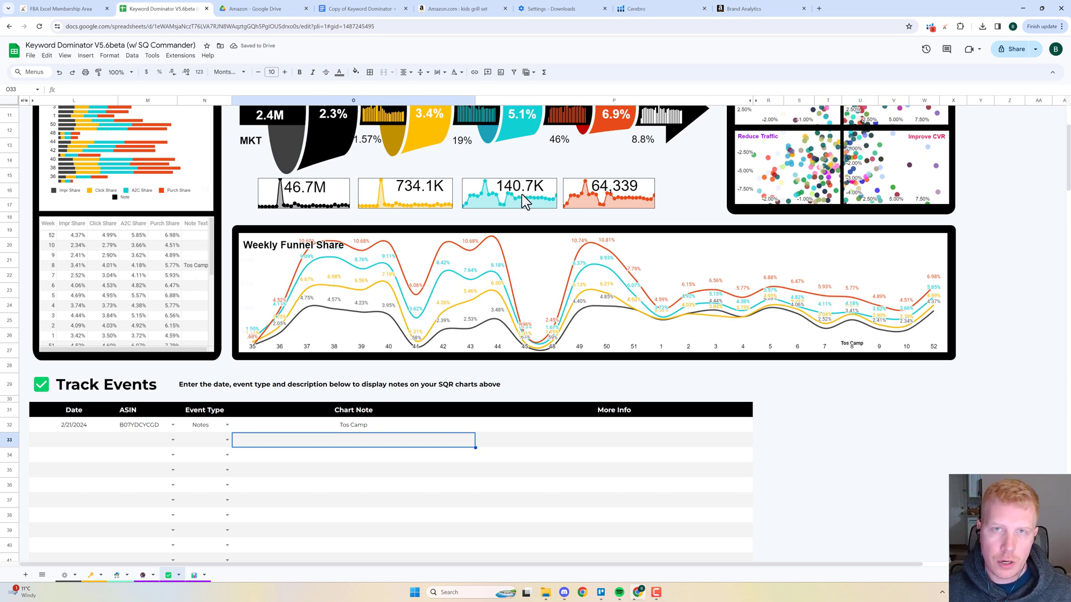
scroll(453, 362, "up", 2)
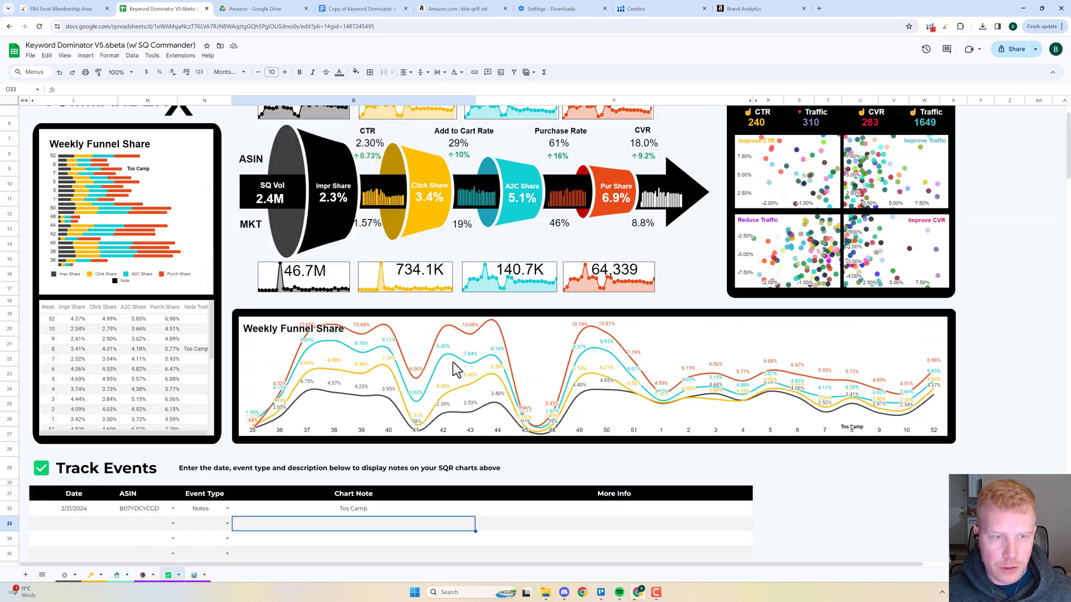
scroll(454, 364, "up", 1)
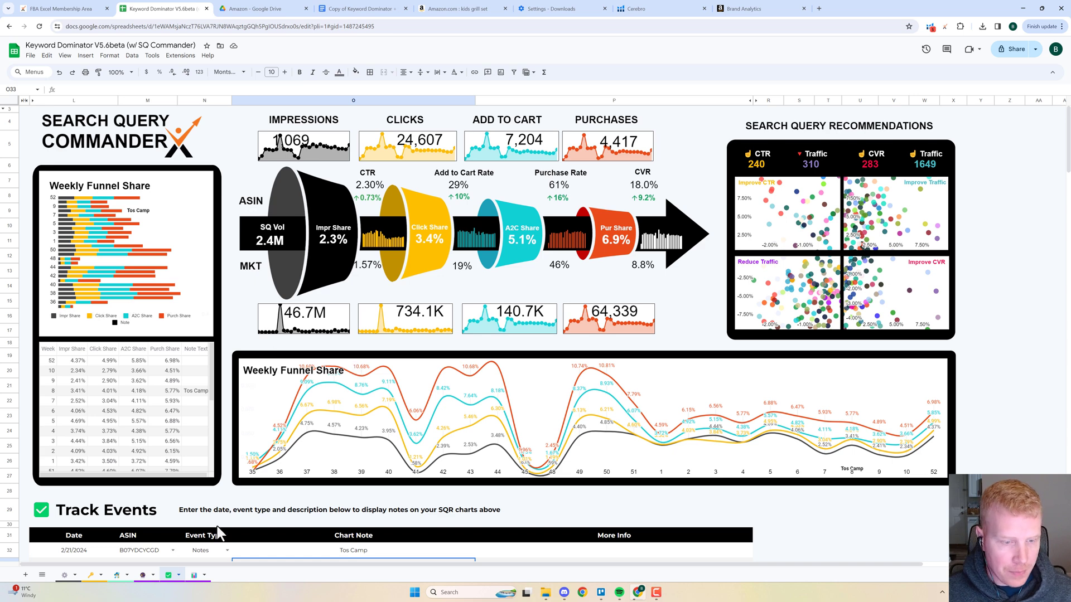
- Open Top Search Queries at 75% zoom and select the kids outdoor play equipment Total query
left_click(194, 577)
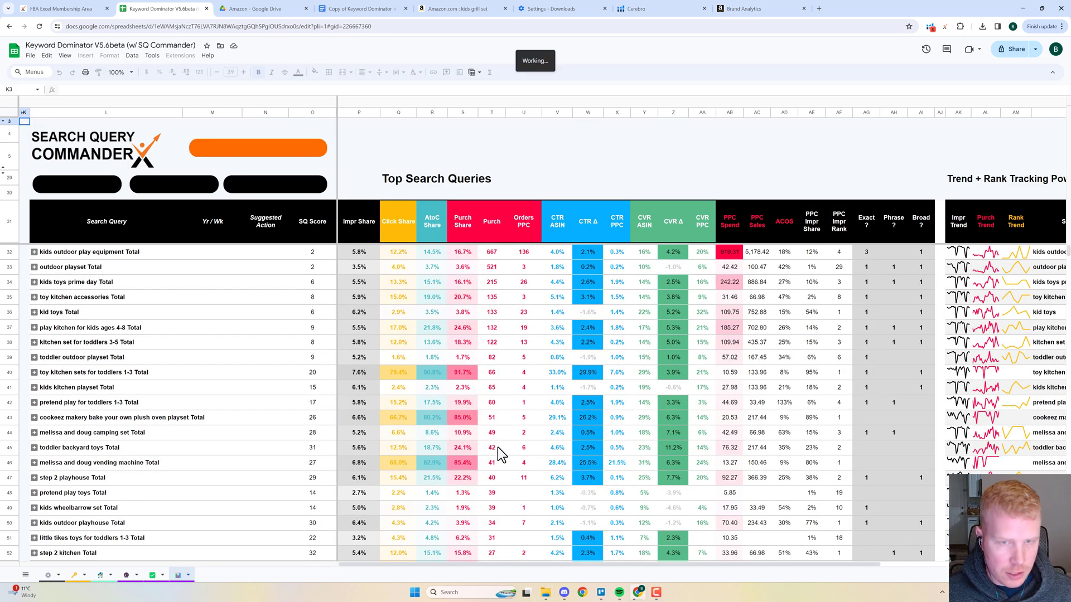
left_click(132, 72)
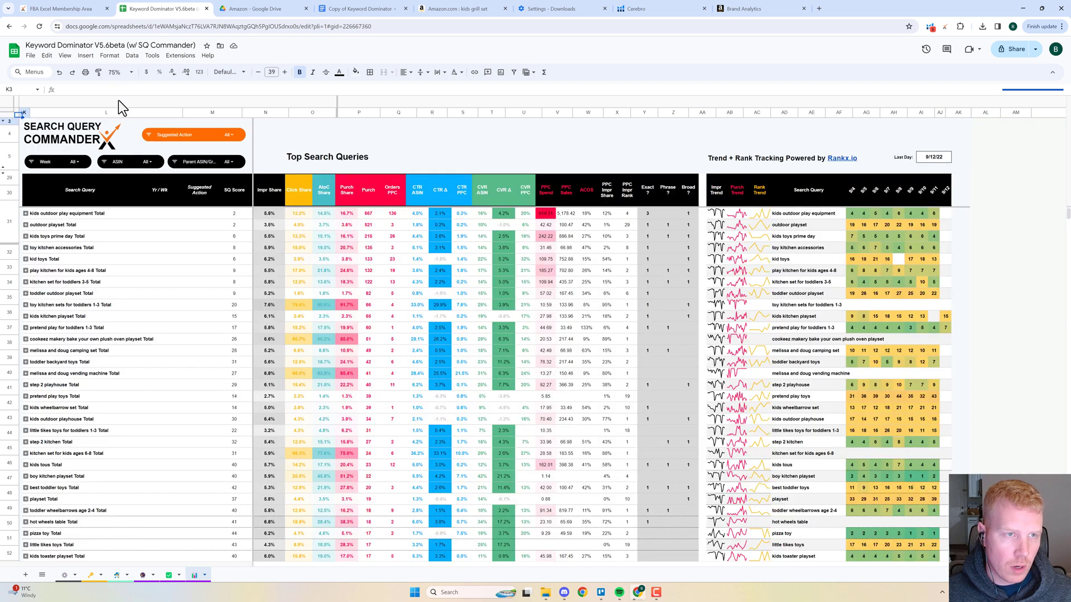
left_click(117, 101)
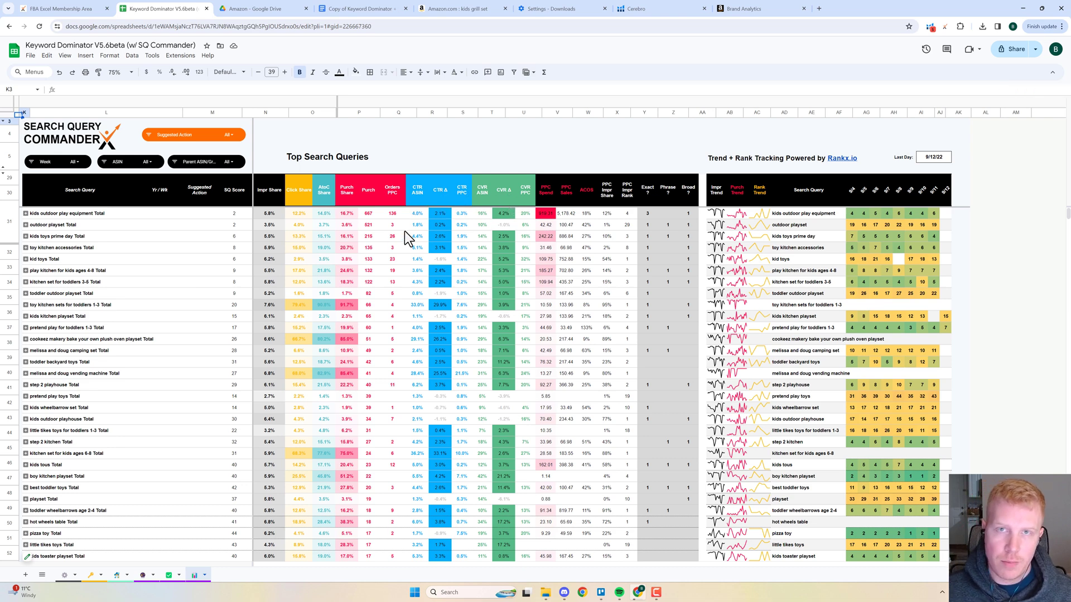
left_click(441, 225)
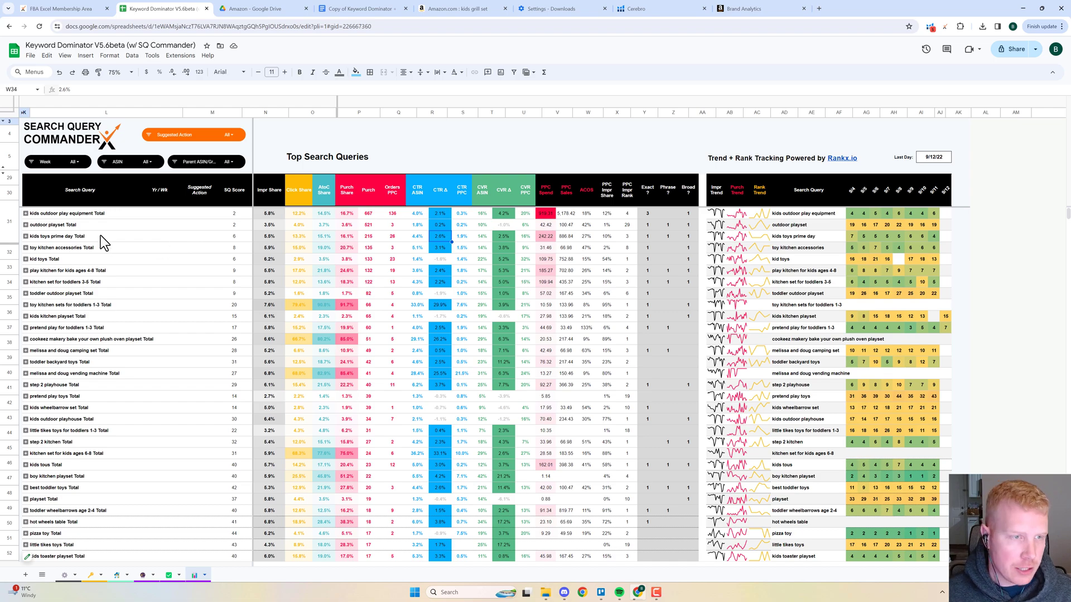
left_click(53, 218)
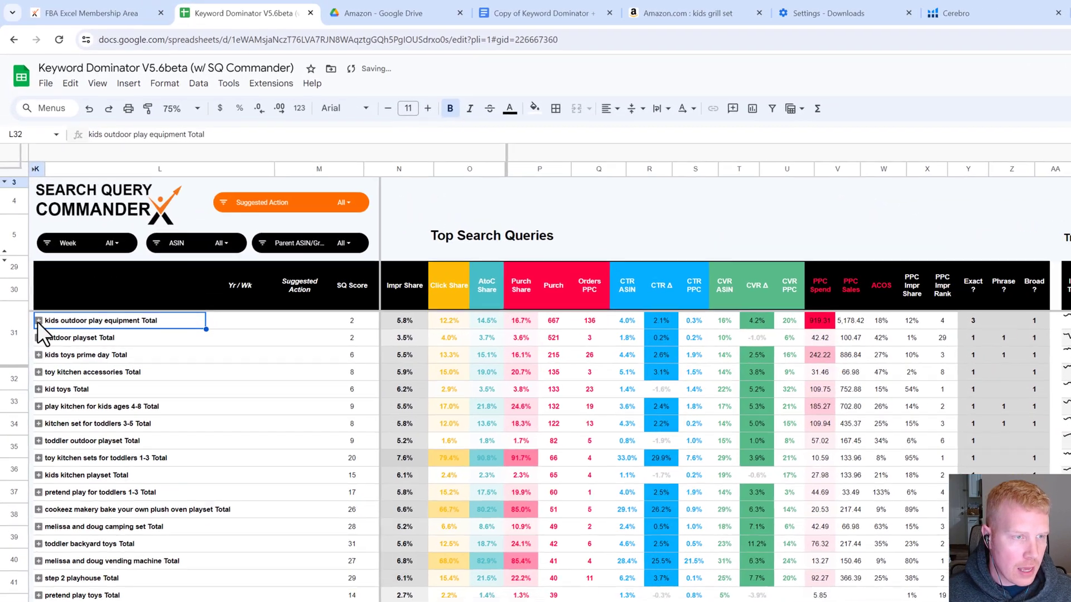
left_click(38, 323)
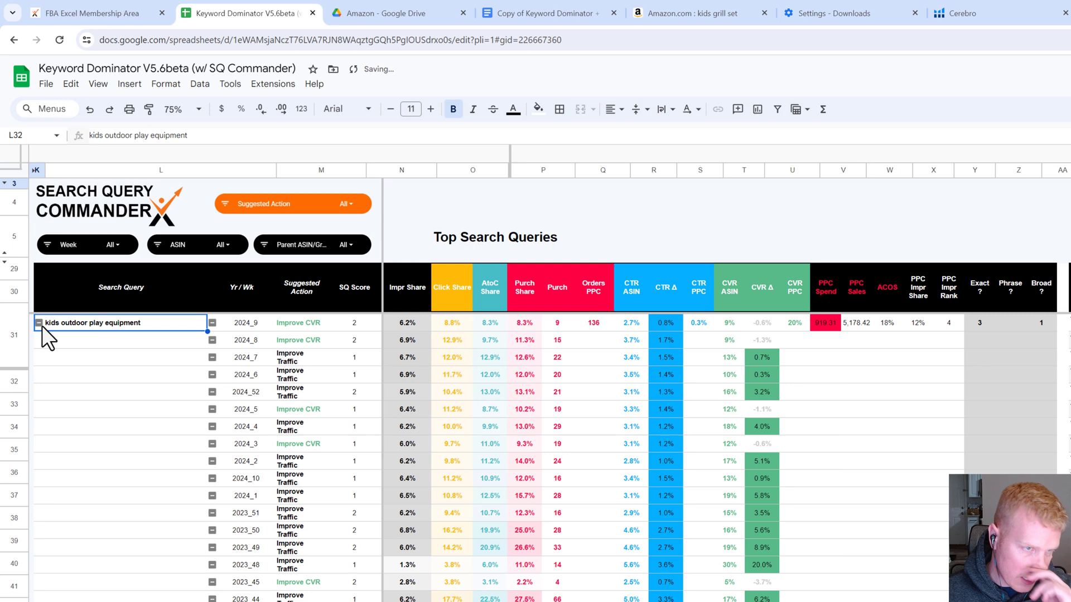